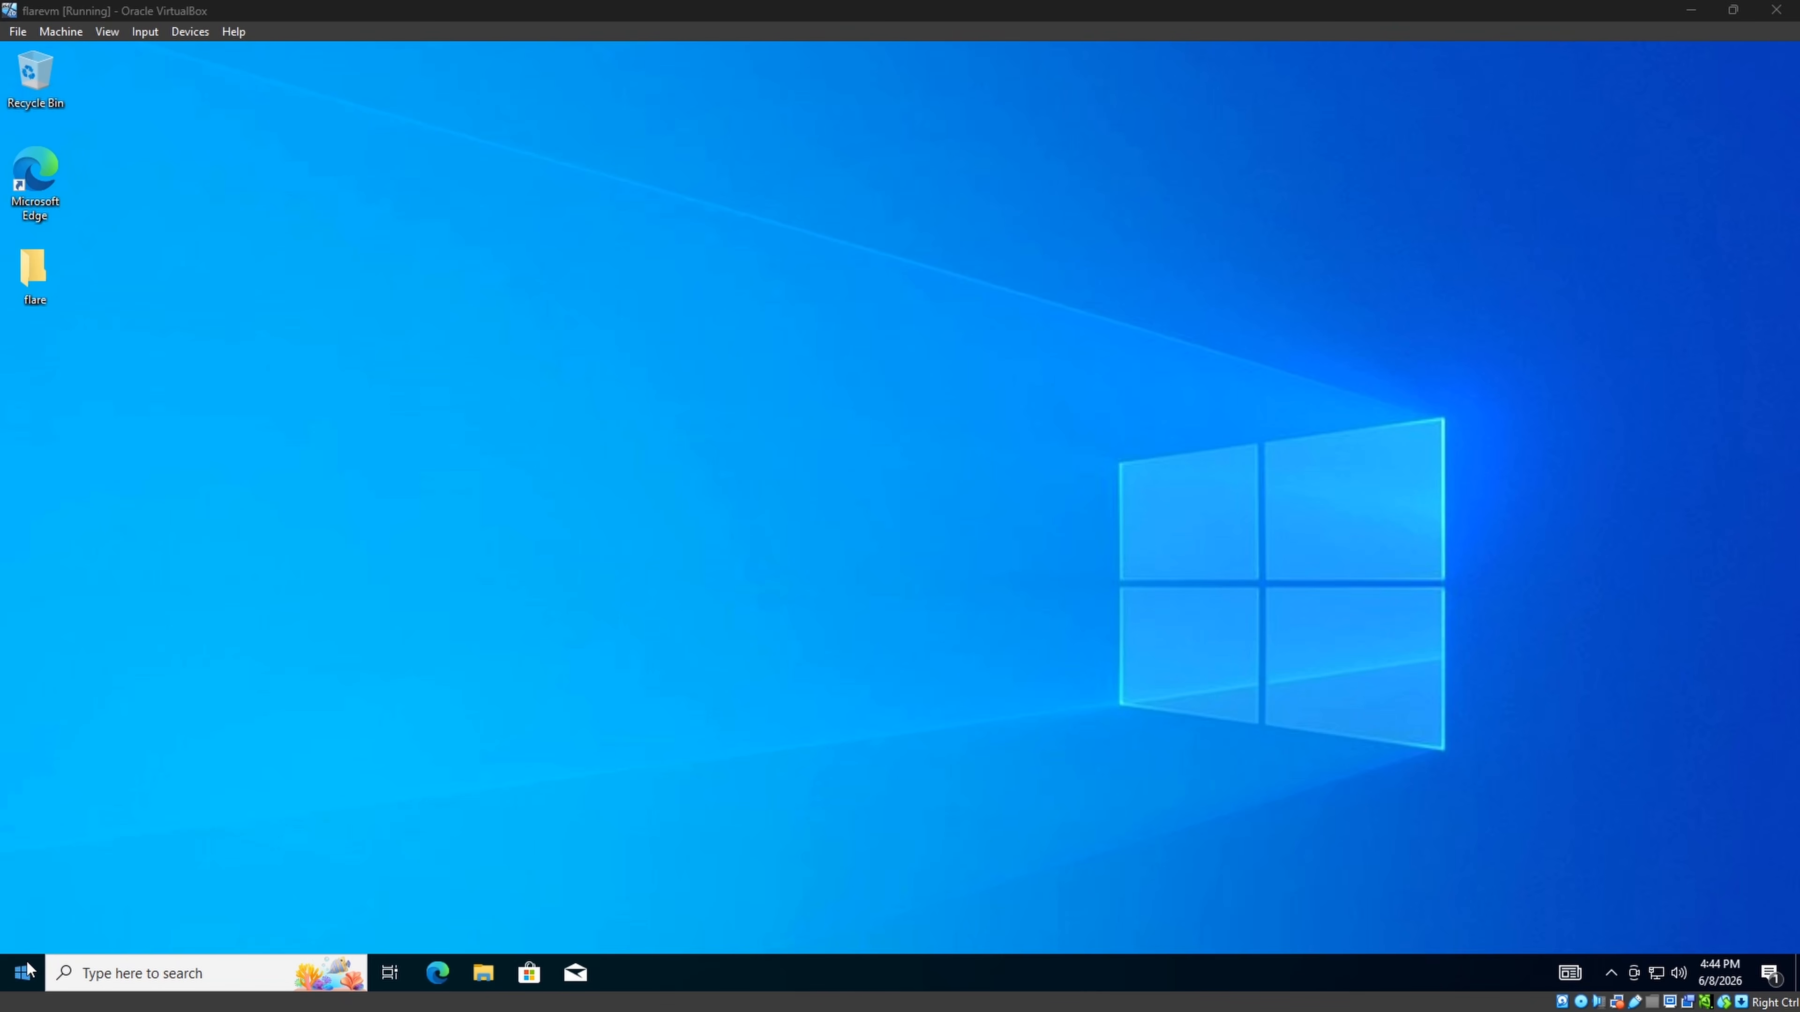
Search Start for 'run' and launch gpedit.msc from the Run dialog.
{"action": "left_click", "coordinate": [24, 973]}
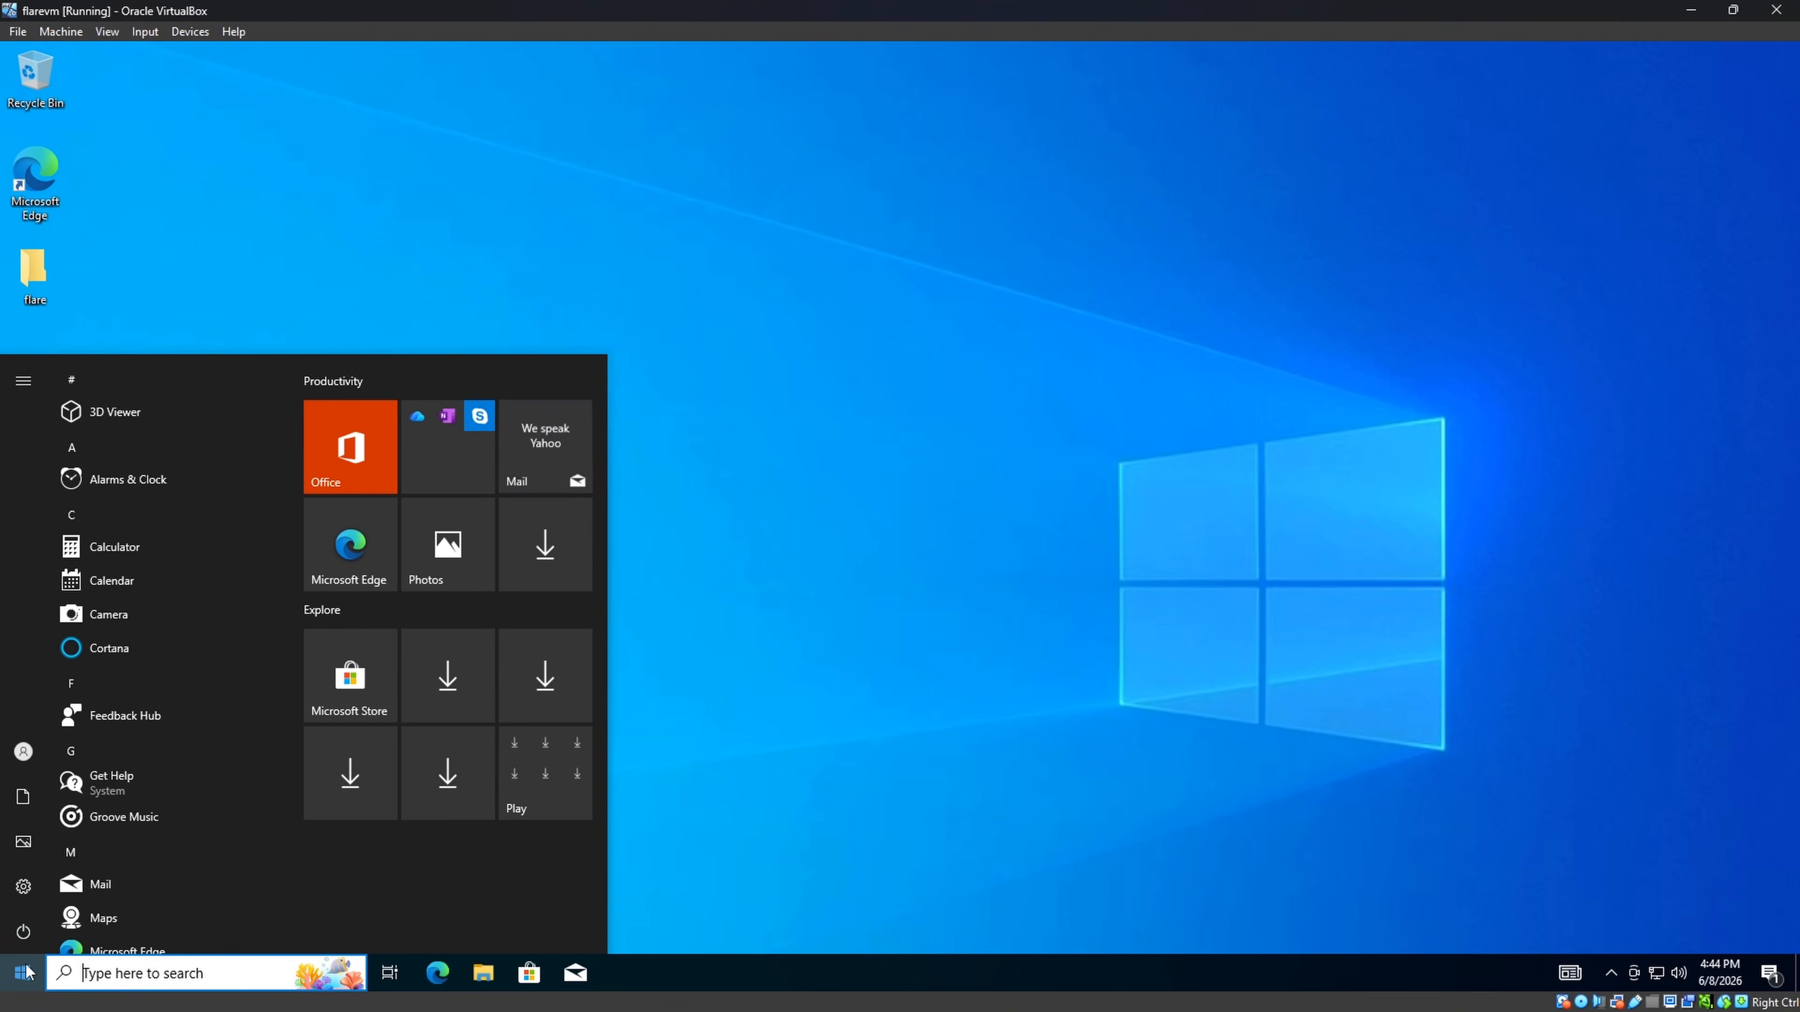
{"action": "type", "text": "run"}
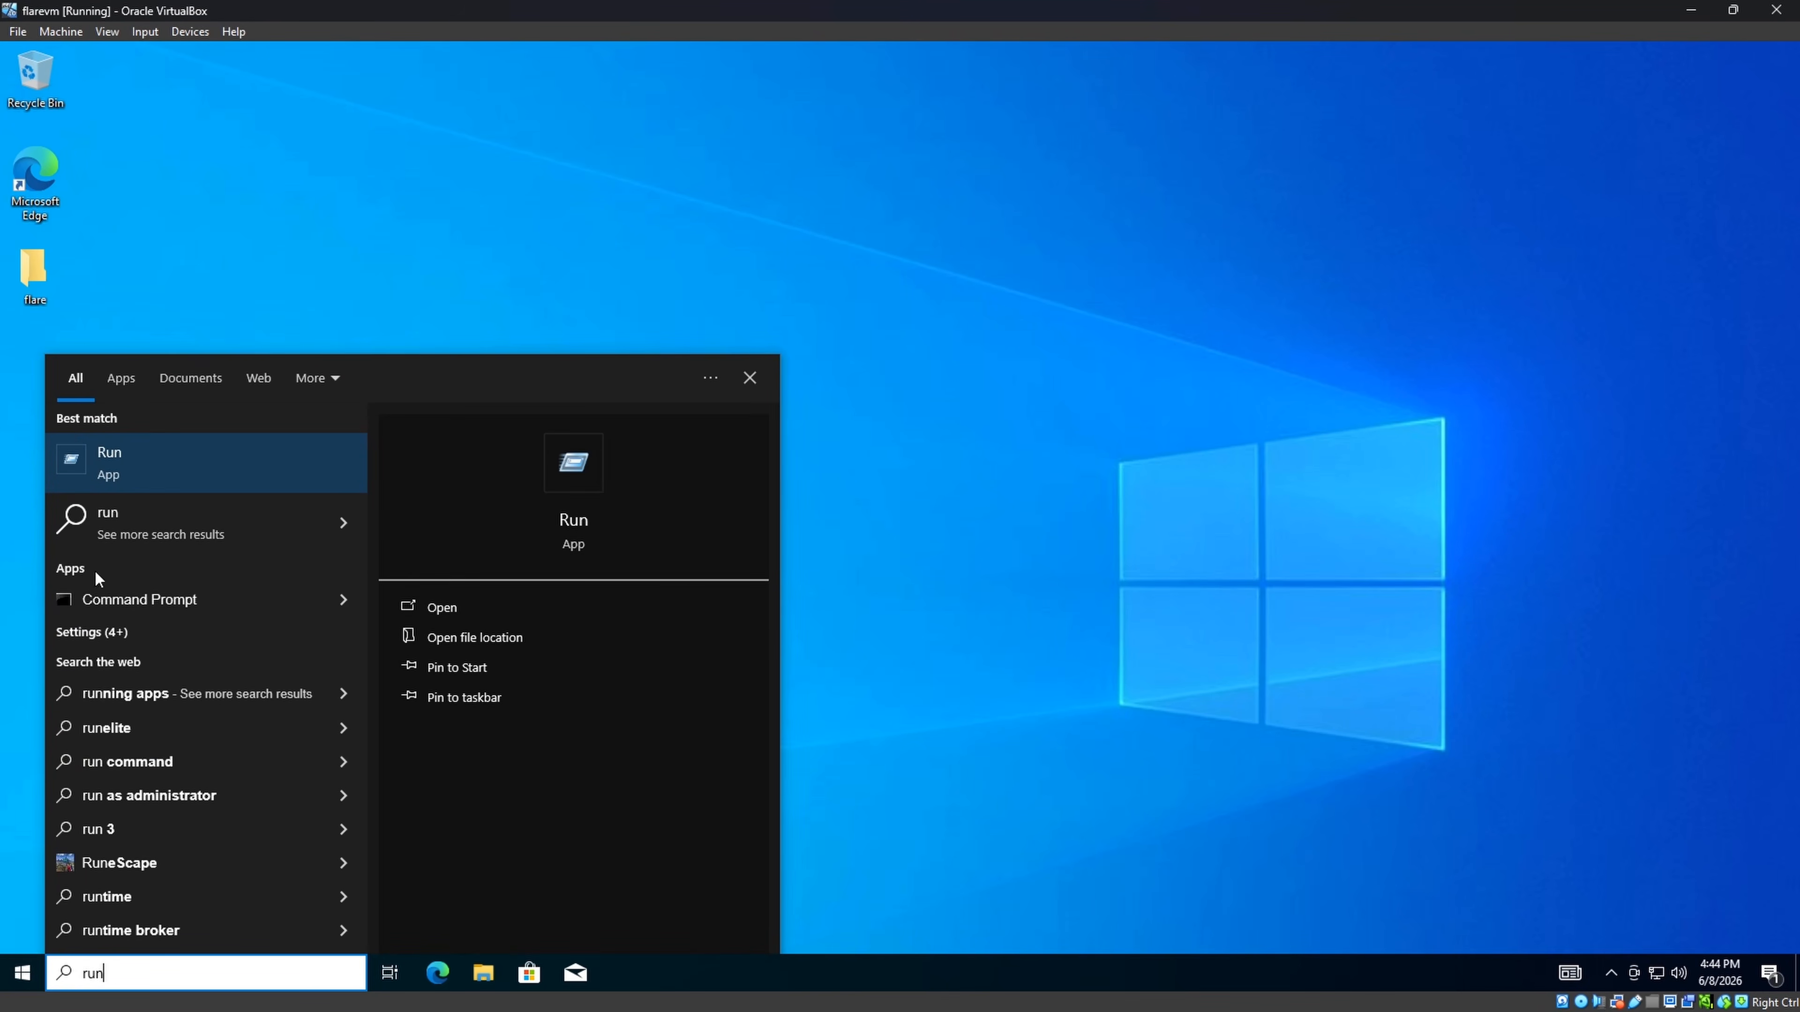
{"action": "left_click", "coordinate": [134, 472]}
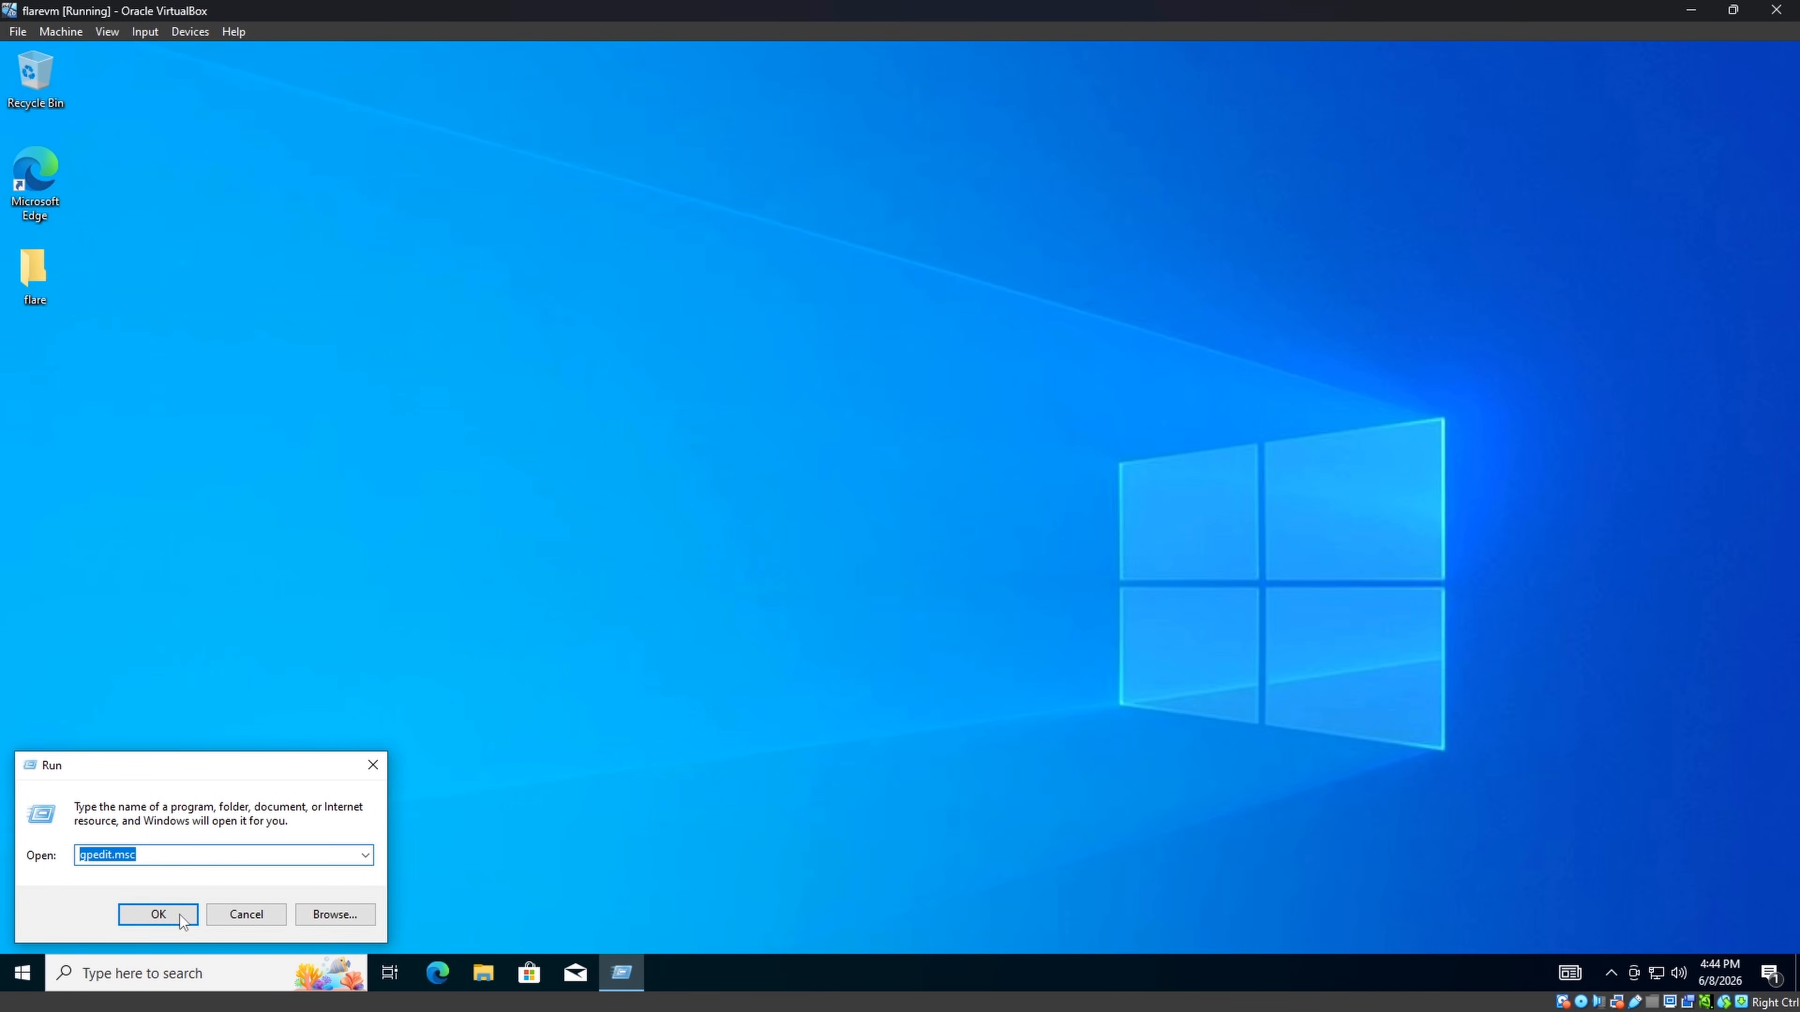
{"action": "left_click", "coordinate": [166, 920]}
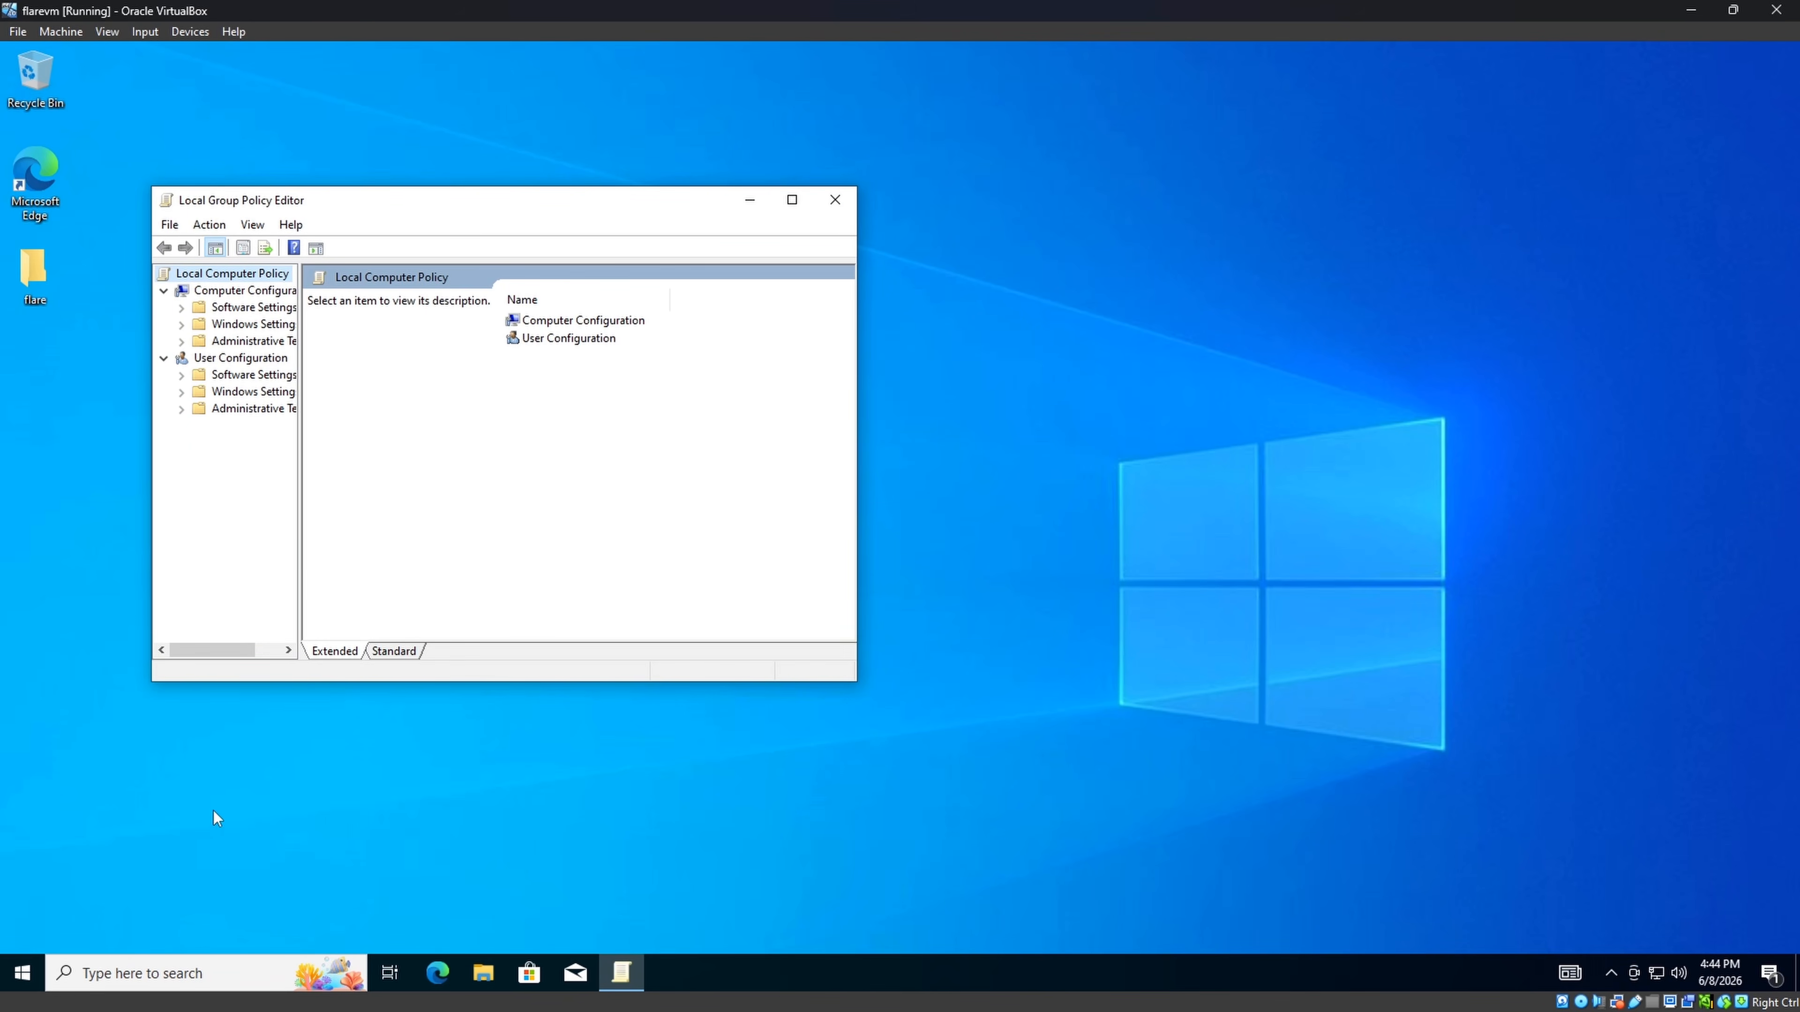
Maximize the editor, widen the tree pane, and expand Administrative Templates > Windows Components.
{"action": "left_click", "coordinate": [792, 200]}
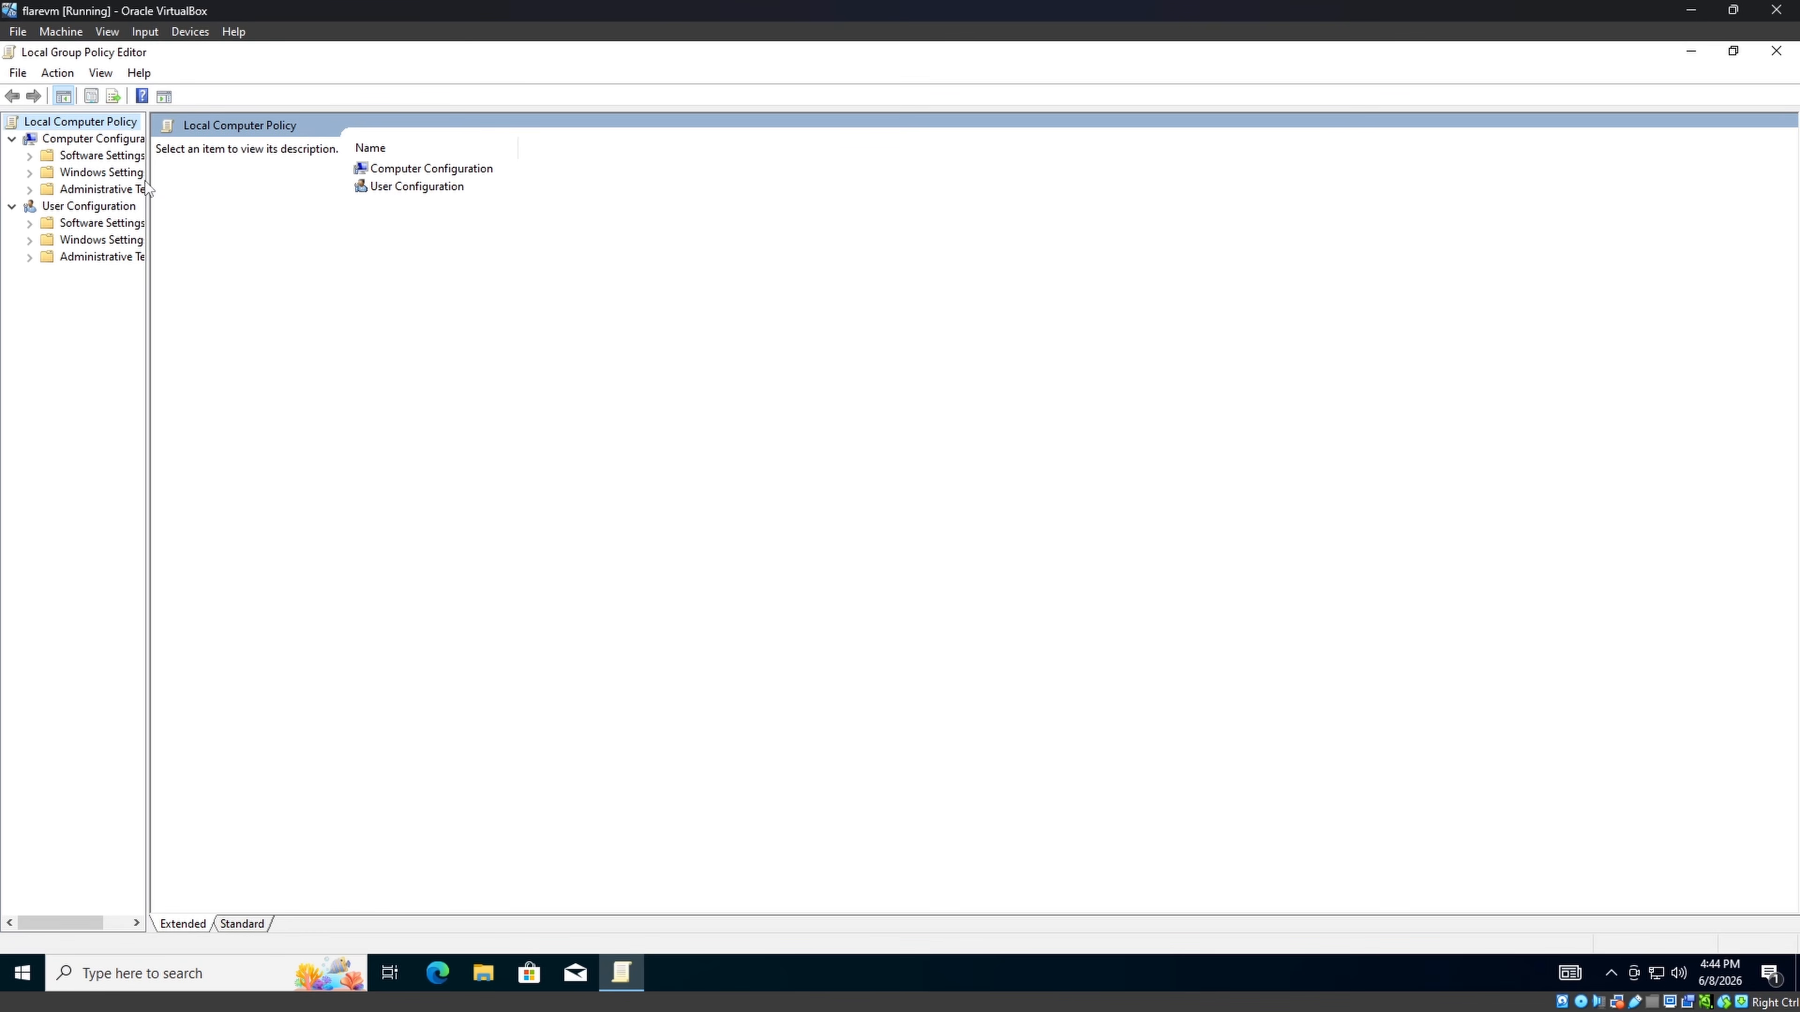
{"action": "left_click_drag", "start_coordinate": [148, 181], "coordinate": [499, 187]}
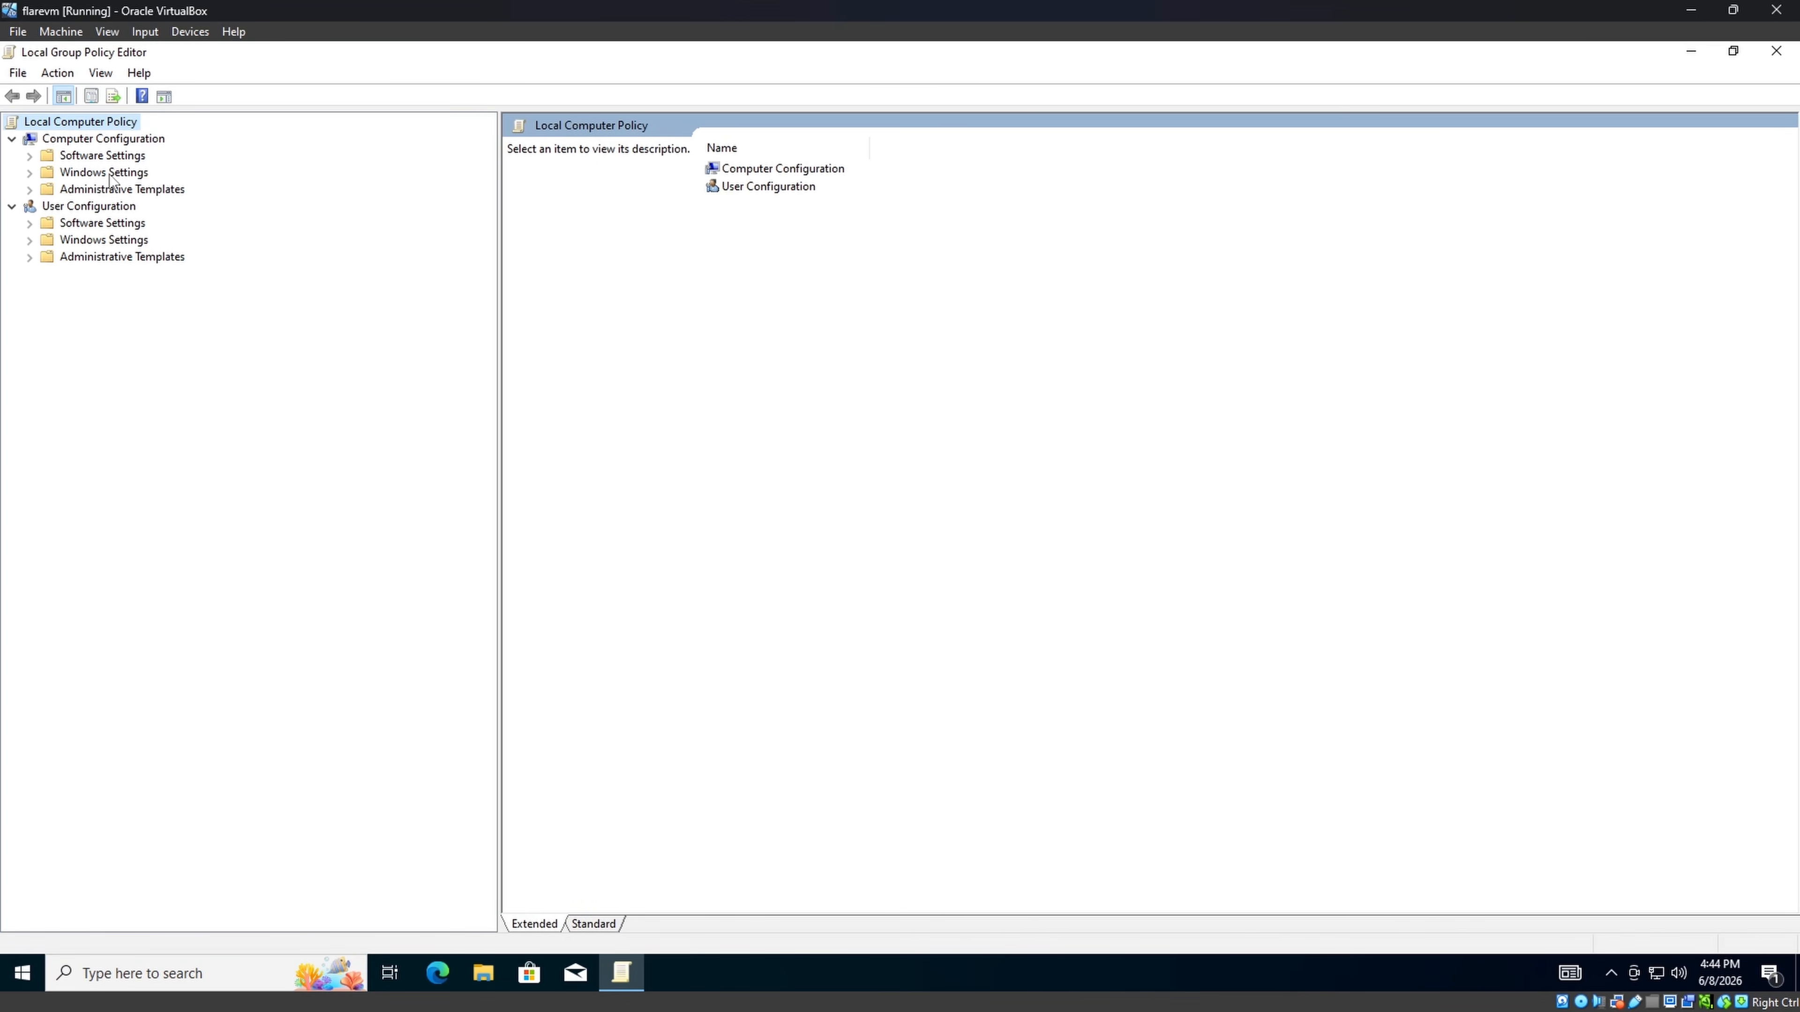
{"action": "left_click", "coordinate": [29, 189]}
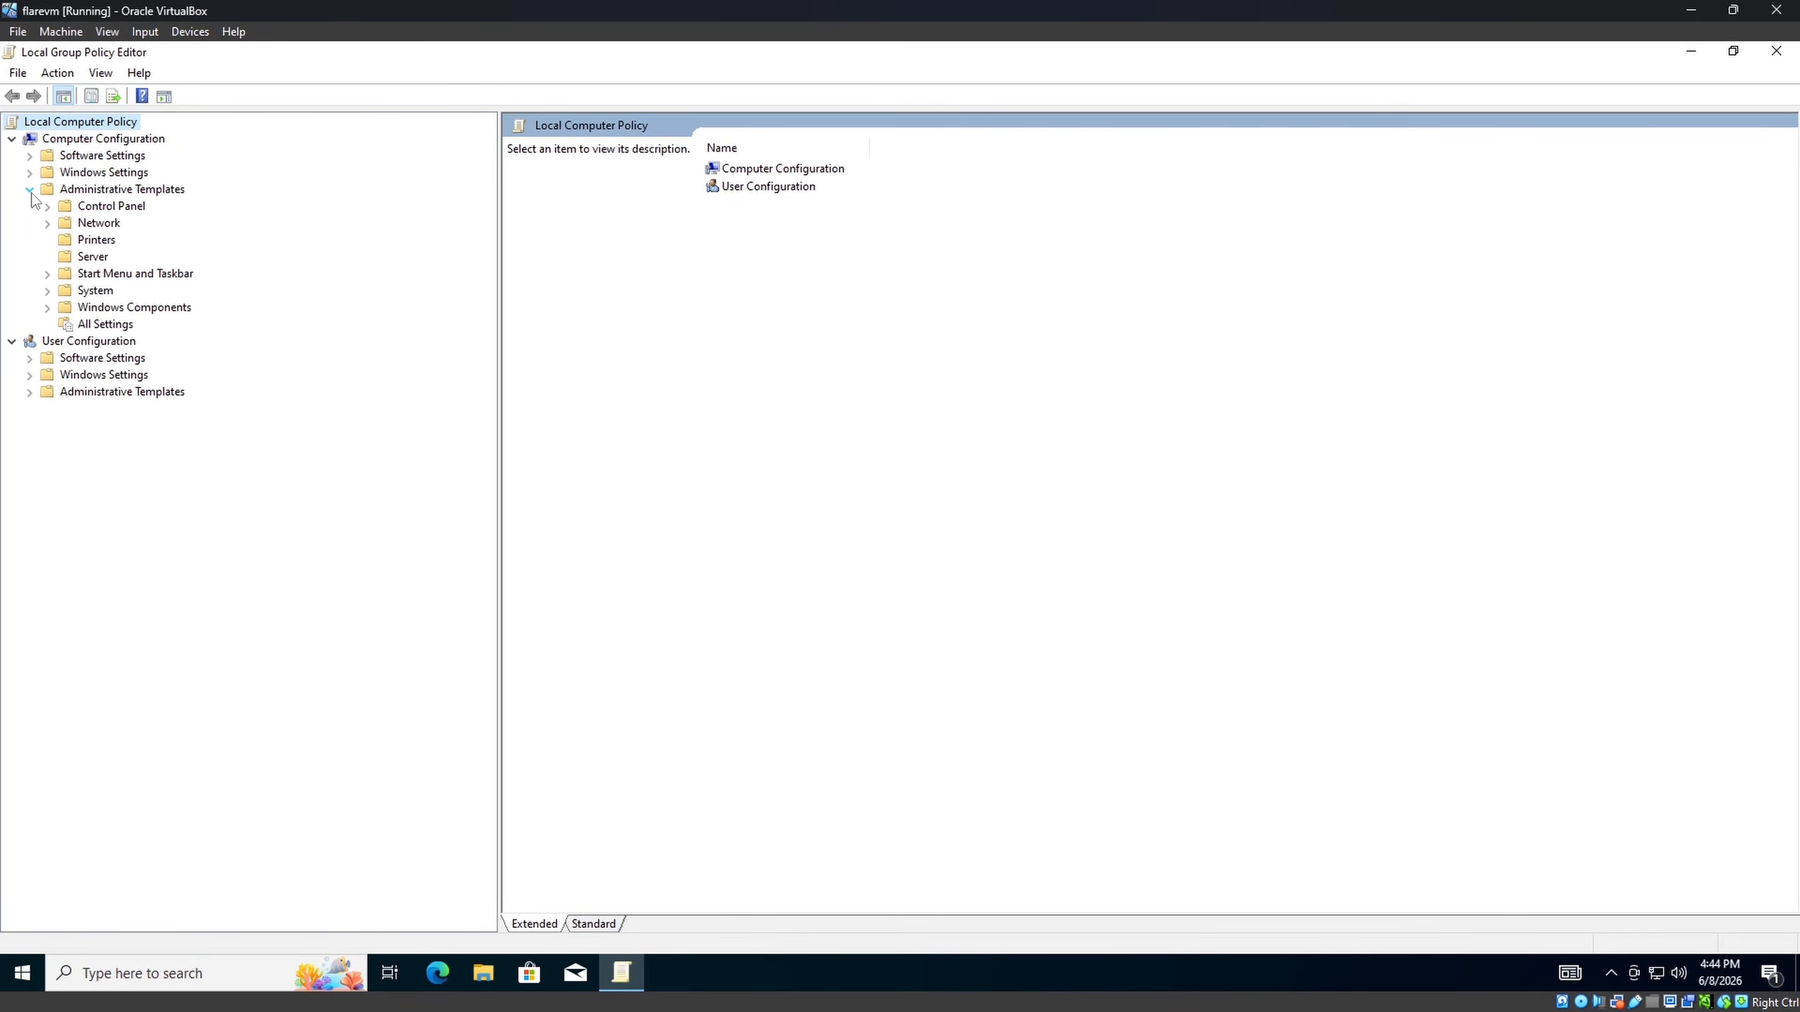
{"action": "left_click", "coordinate": [48, 309]}
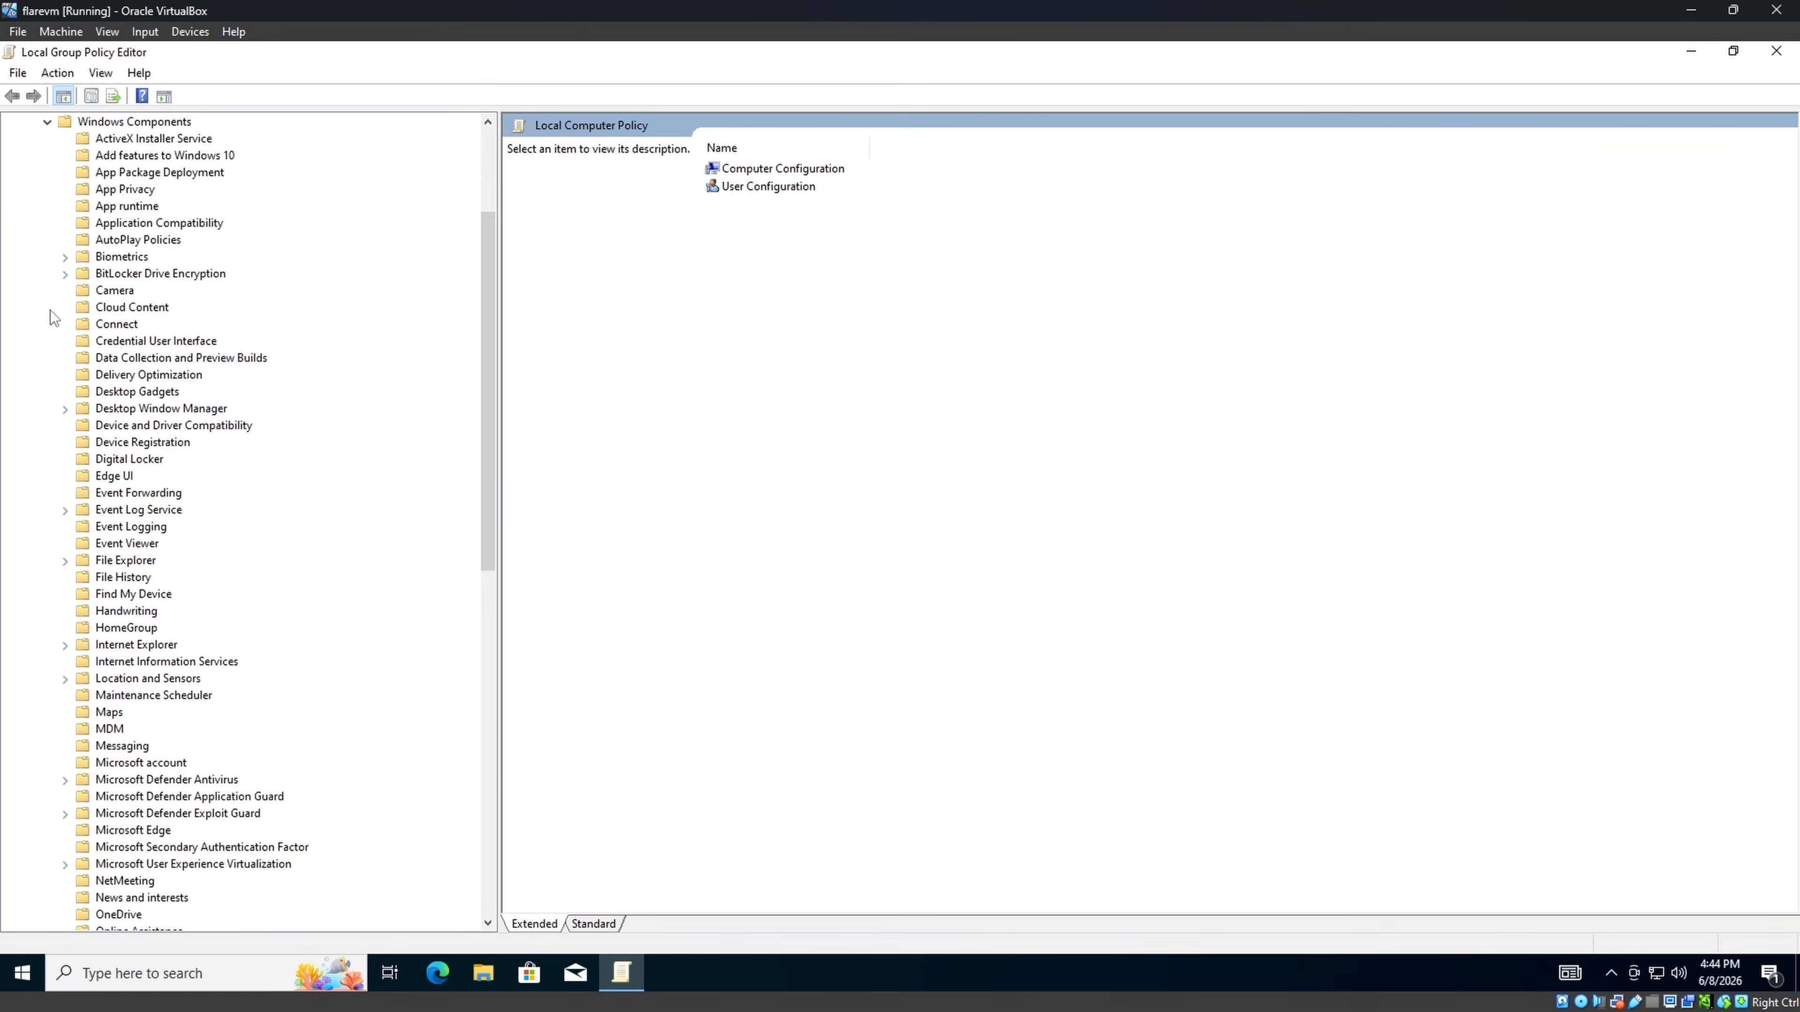
In the Microsoft Defender Antivirus folder, open the 'Turn off Microsoft Defender Antivirus' setting.
{"action": "left_click", "coordinate": [211, 781]}
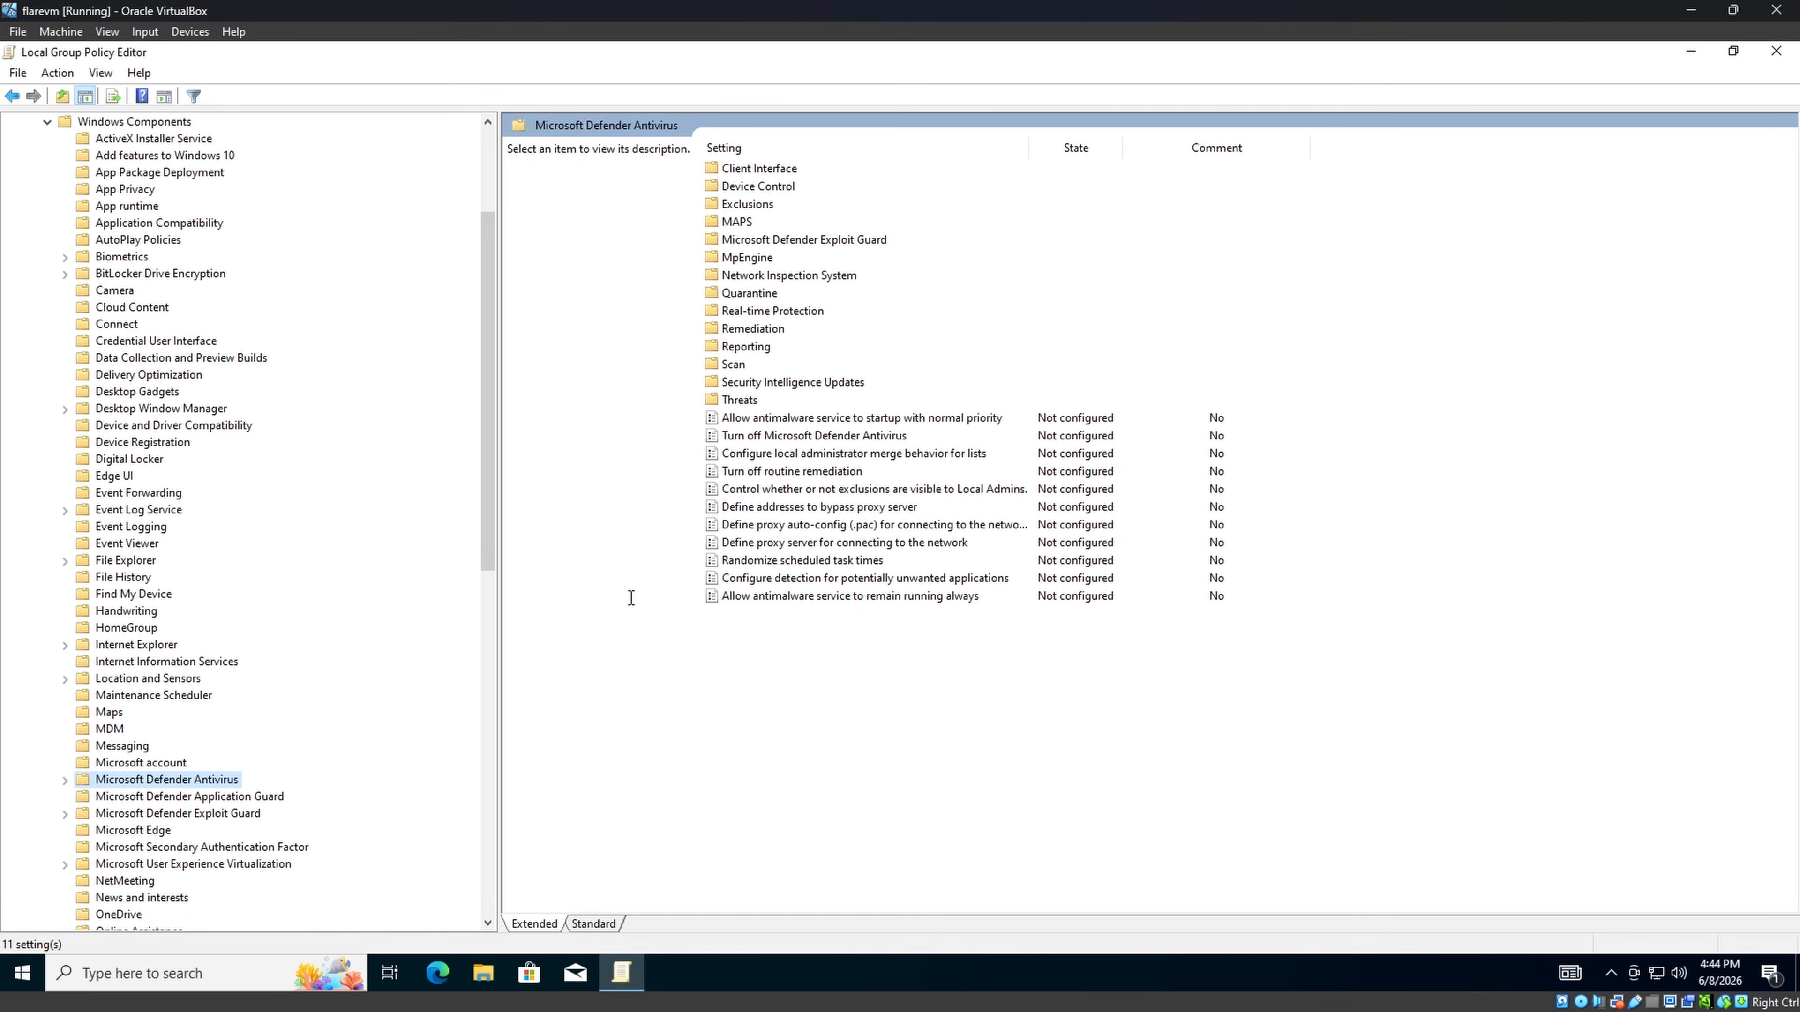
{"action": "left_click", "coordinate": [876, 437]}
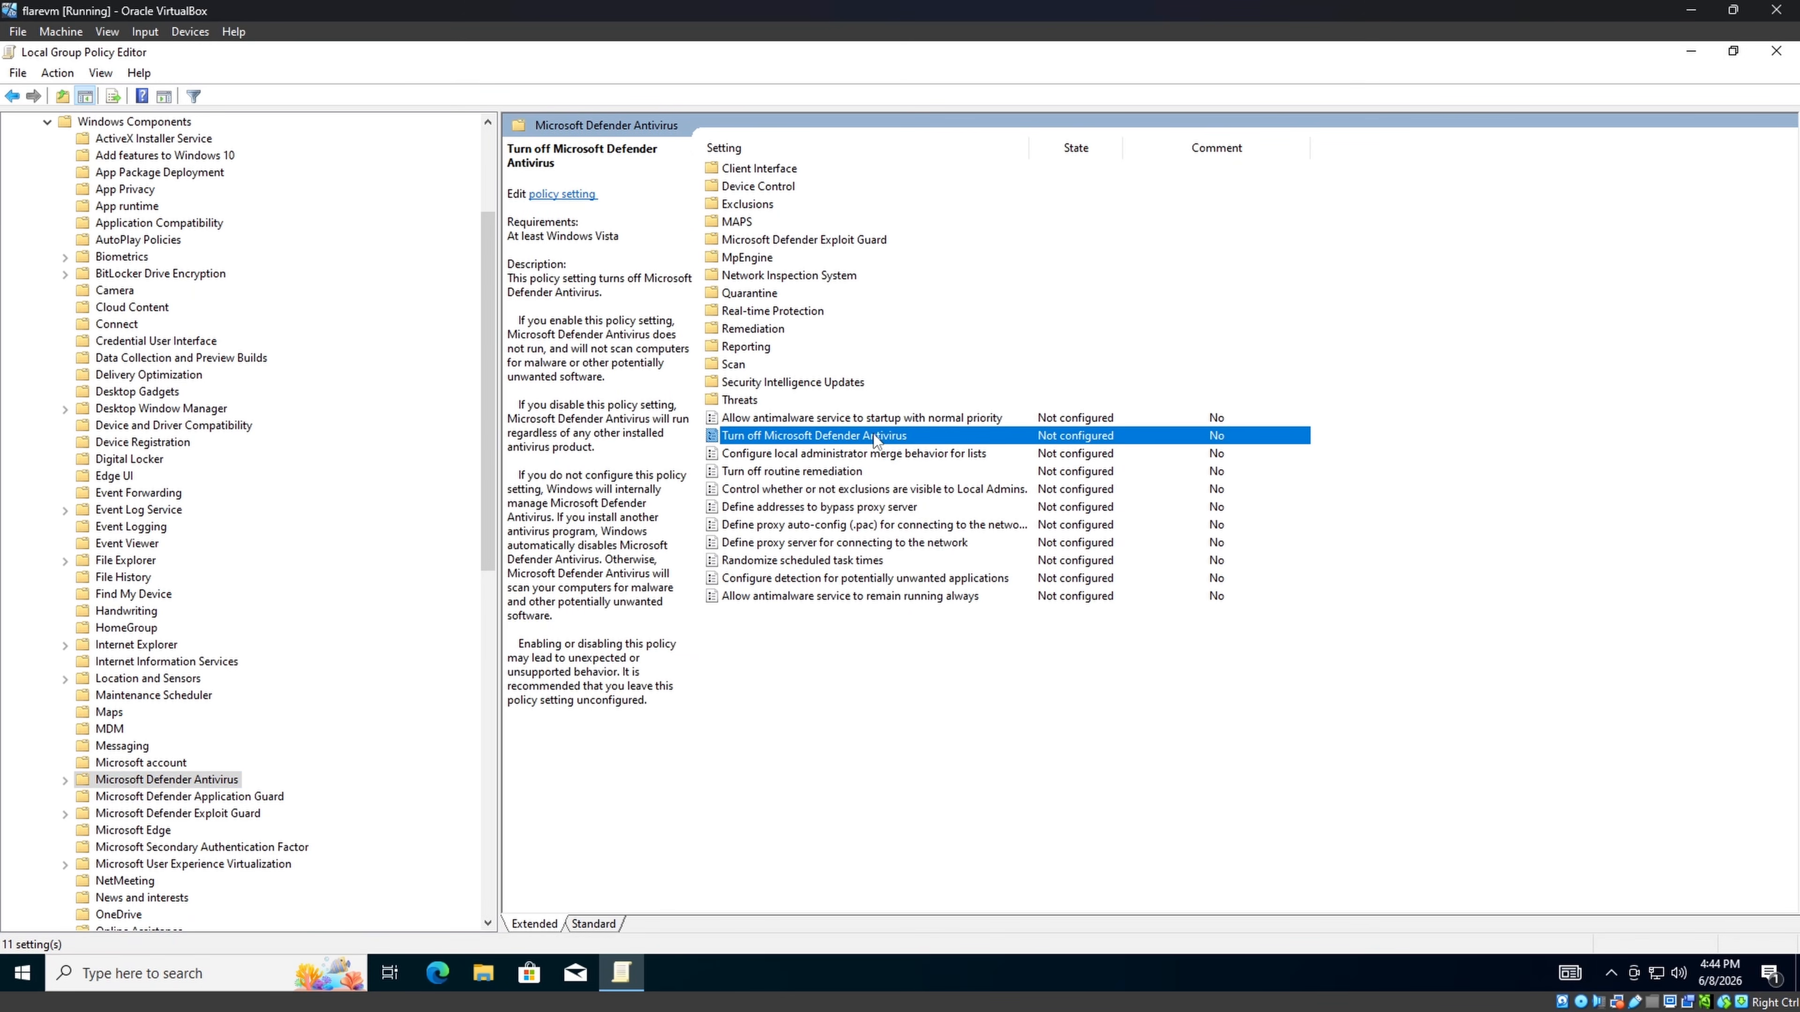
{"action": "double_click", "coordinate": [873, 436]}
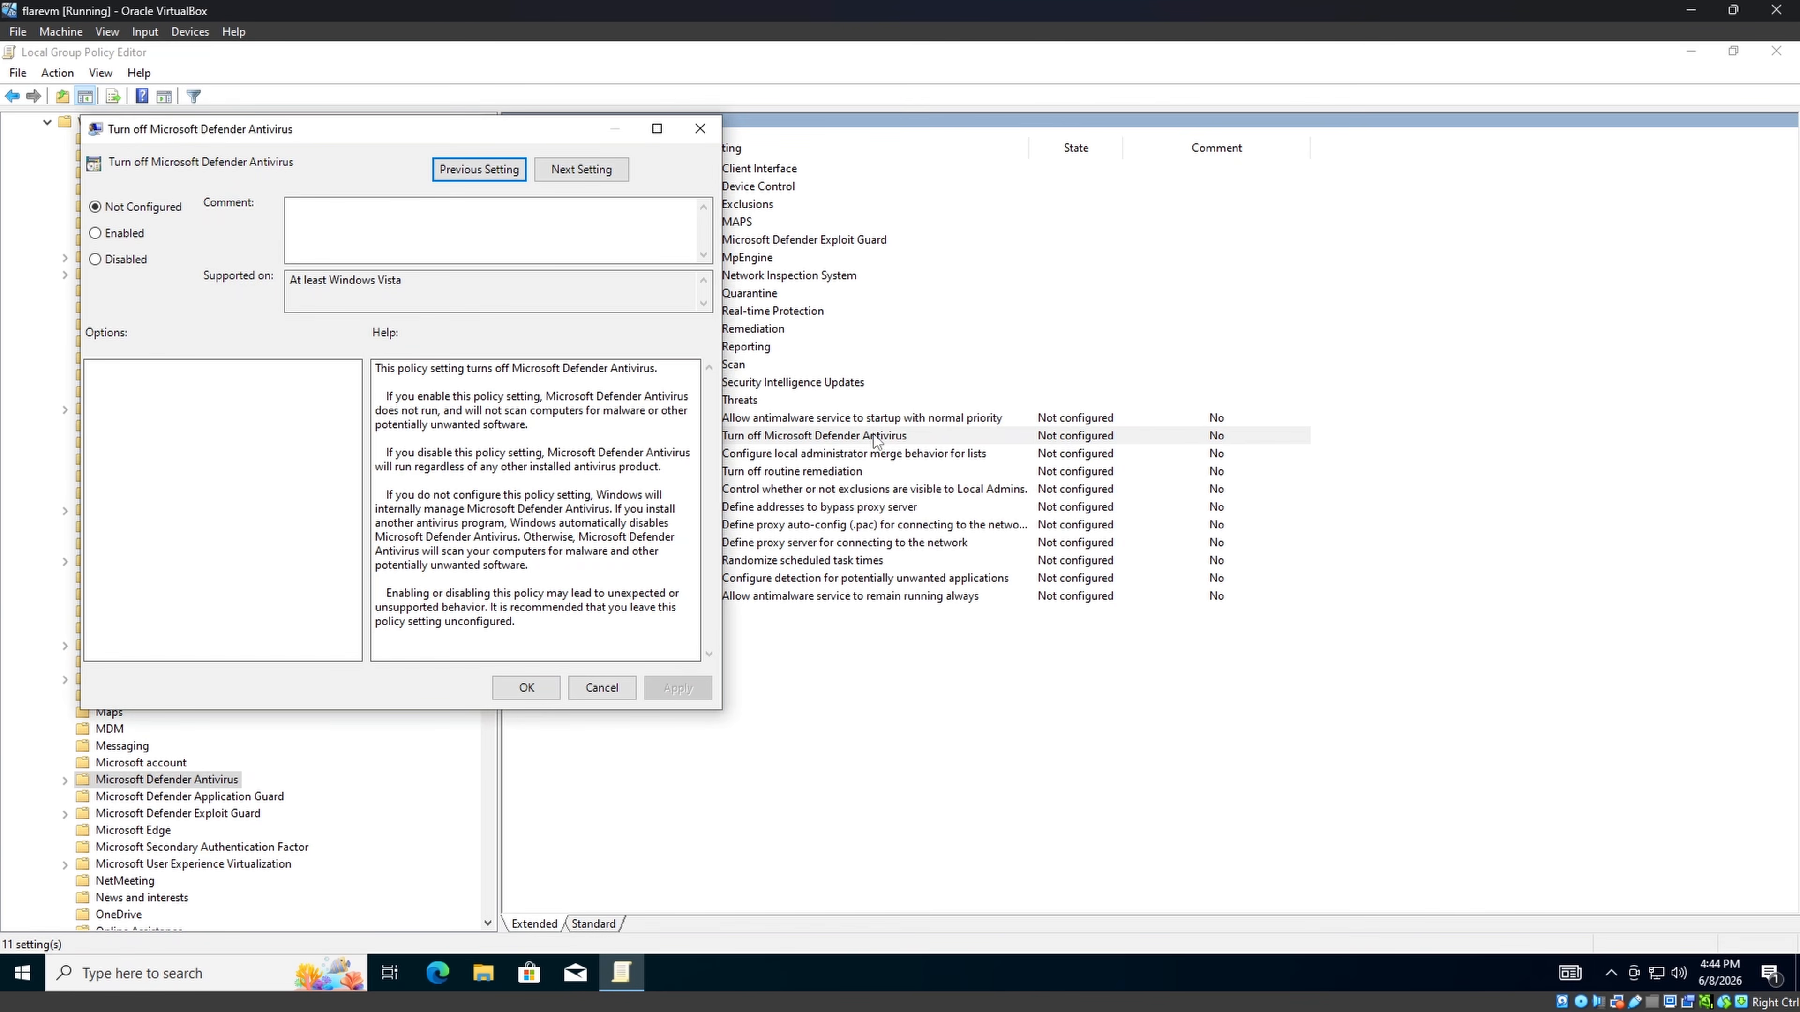
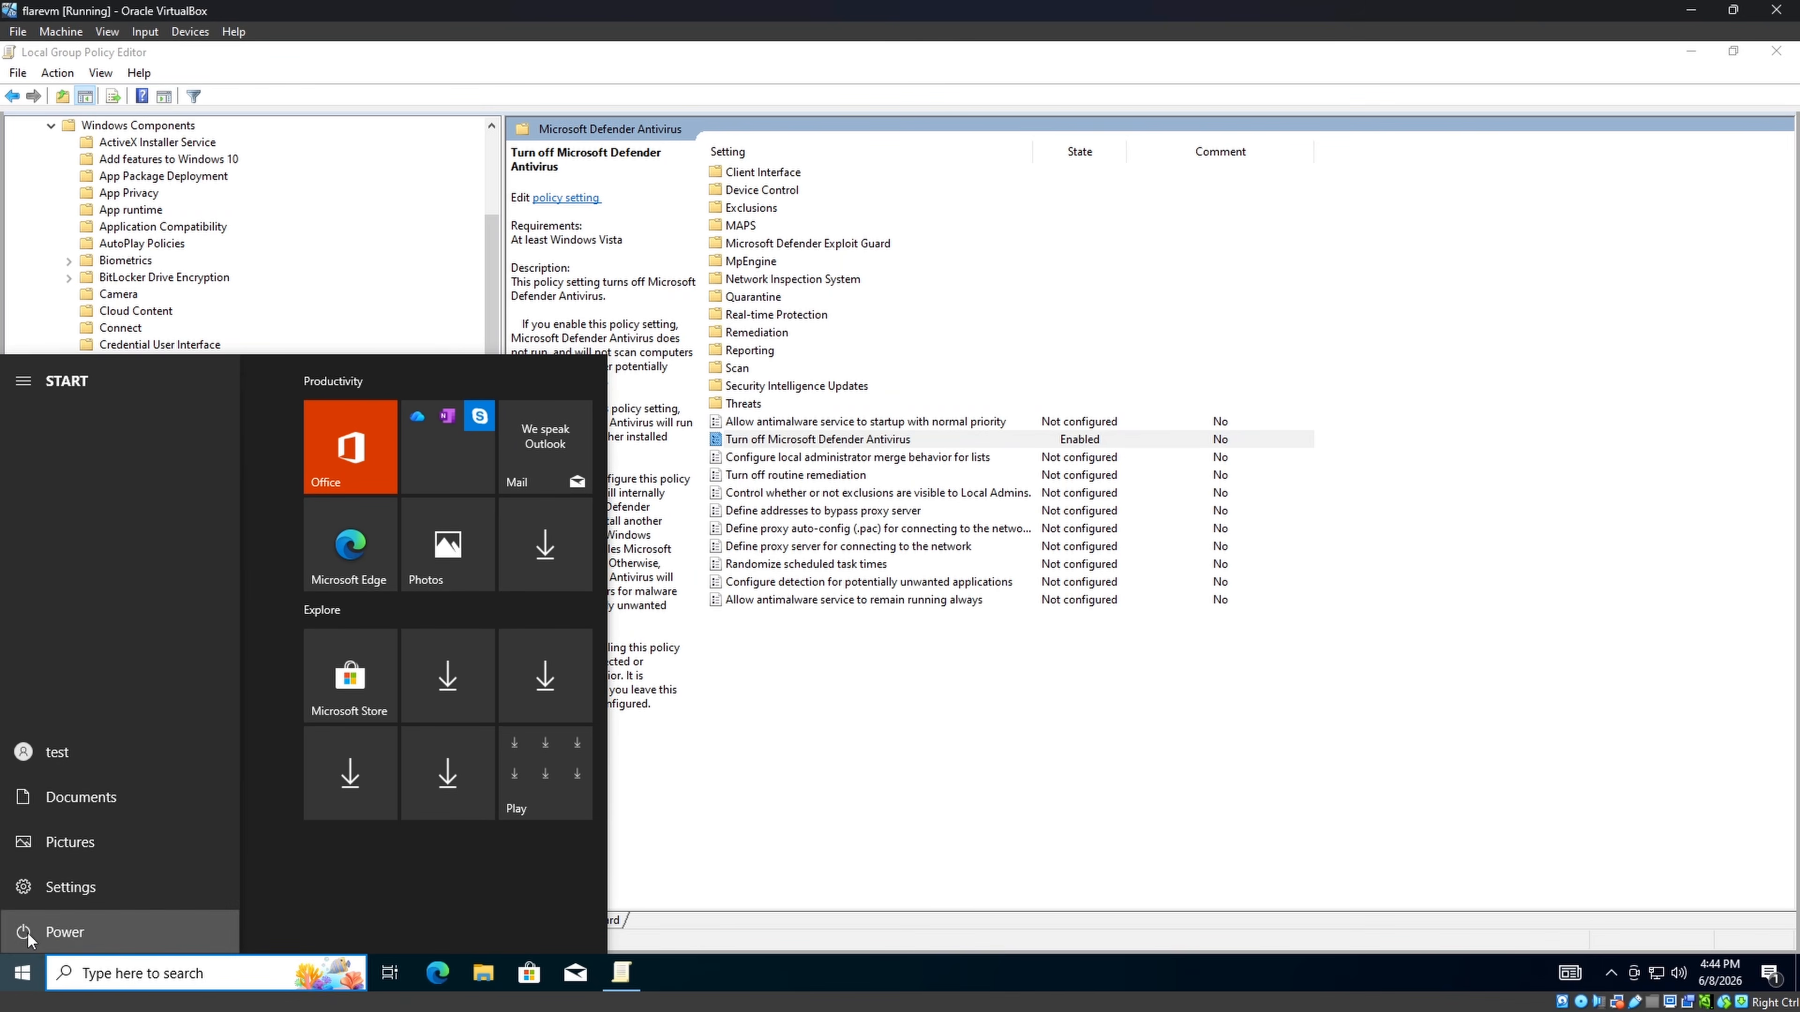
Shut down the Windows VM using the Power options in the Start menu.
{"action": "left_click", "coordinate": [28, 939]}
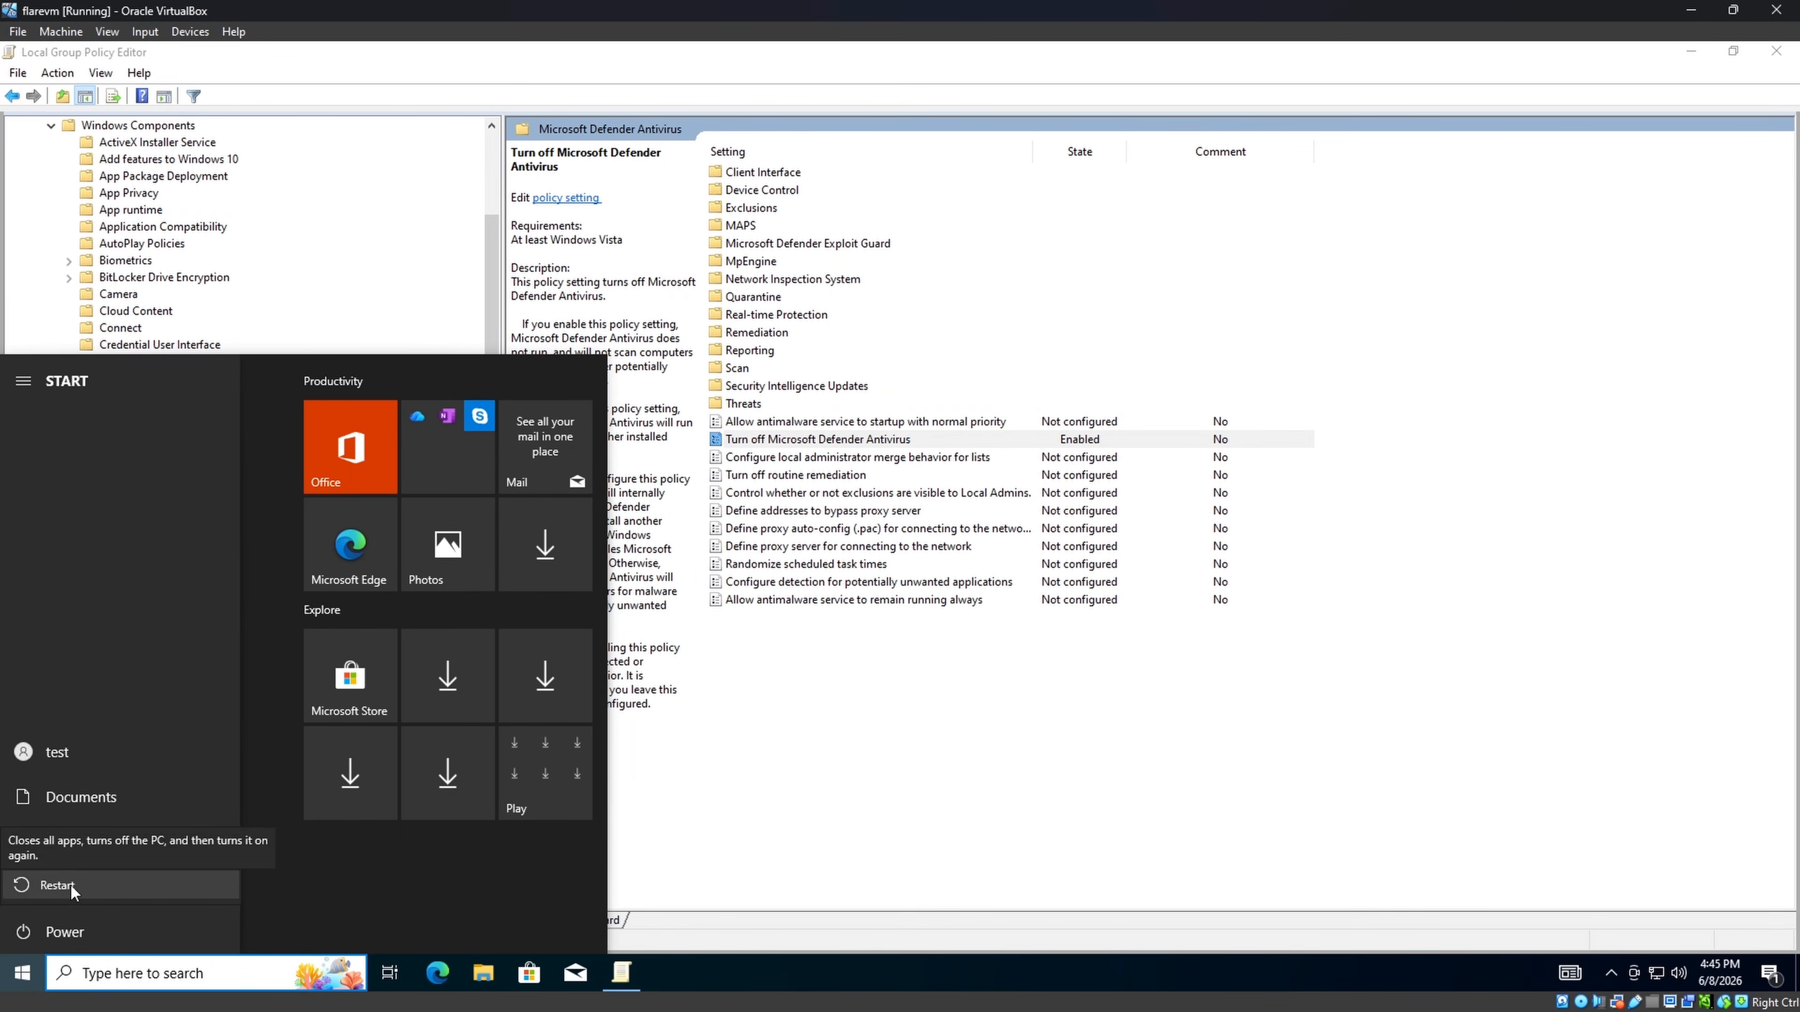
{"action": "left_click", "coordinate": [74, 858]}
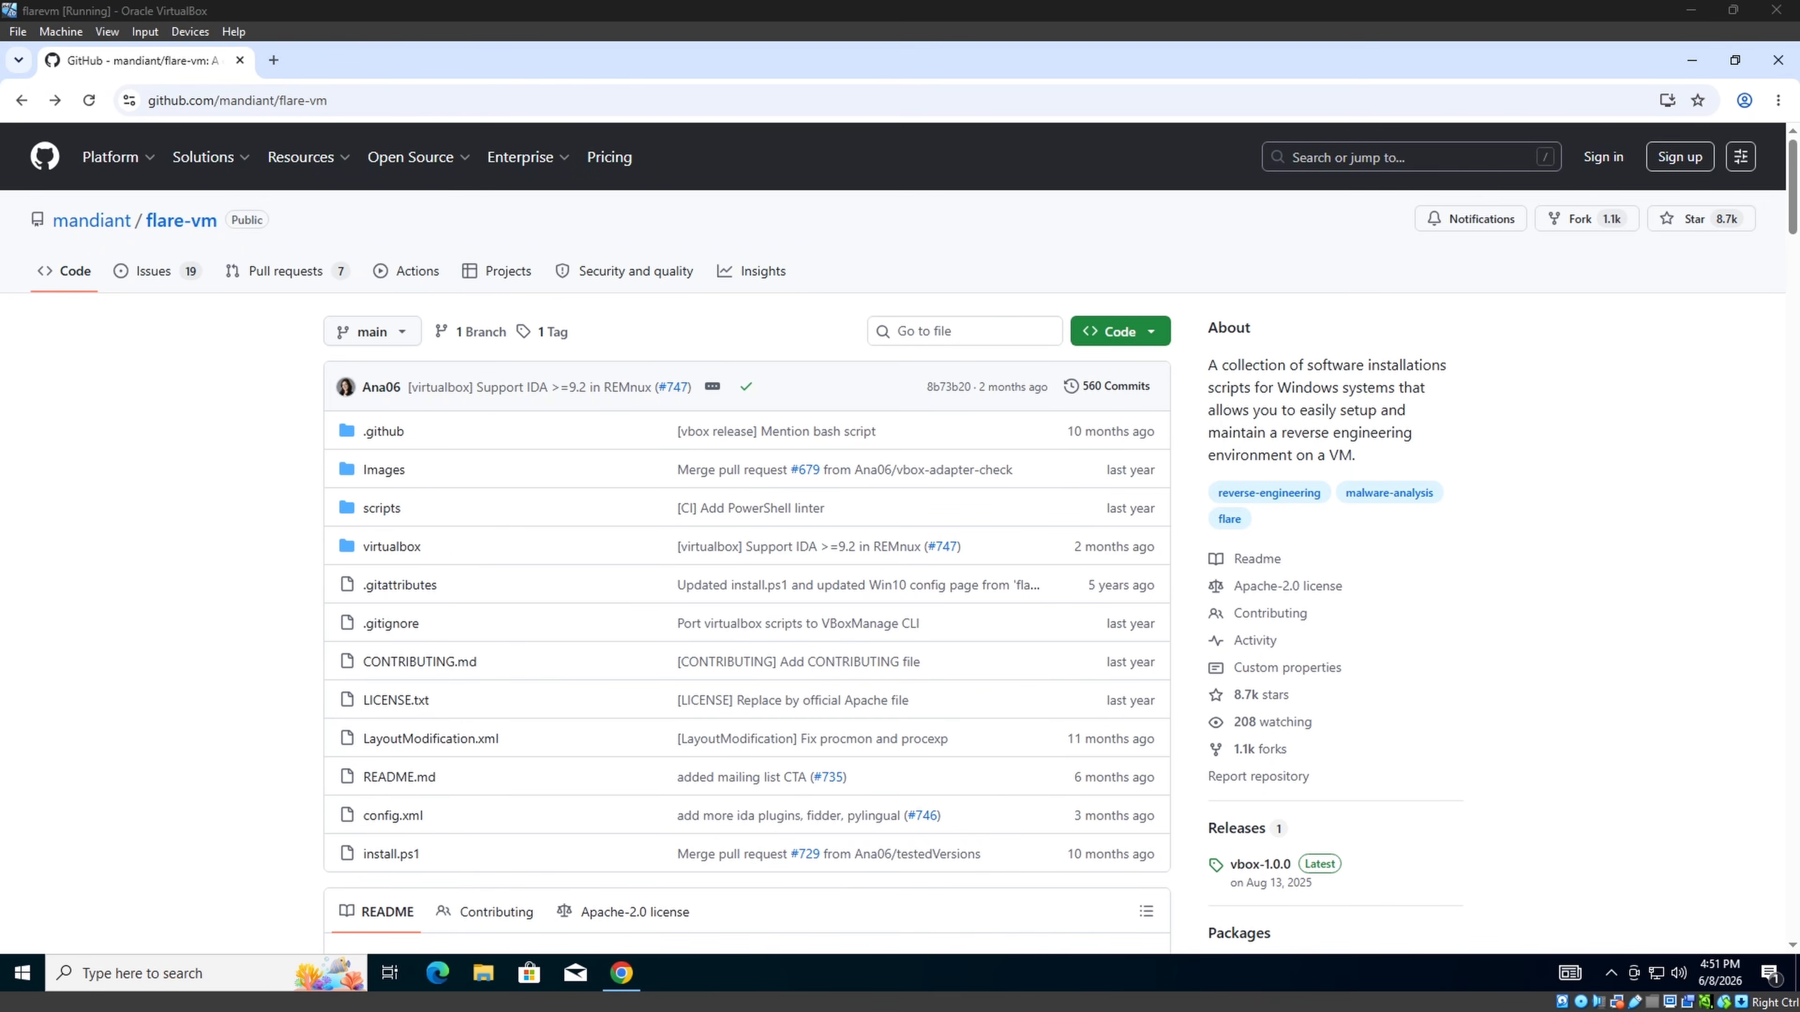
Save the install.ps1 script linked in the flare-vm README into the Desktop's flare folder.
{"action": "scroll", "coordinate": [1653, 603], "scroll_direction": "down", "scroll_amount": 10}
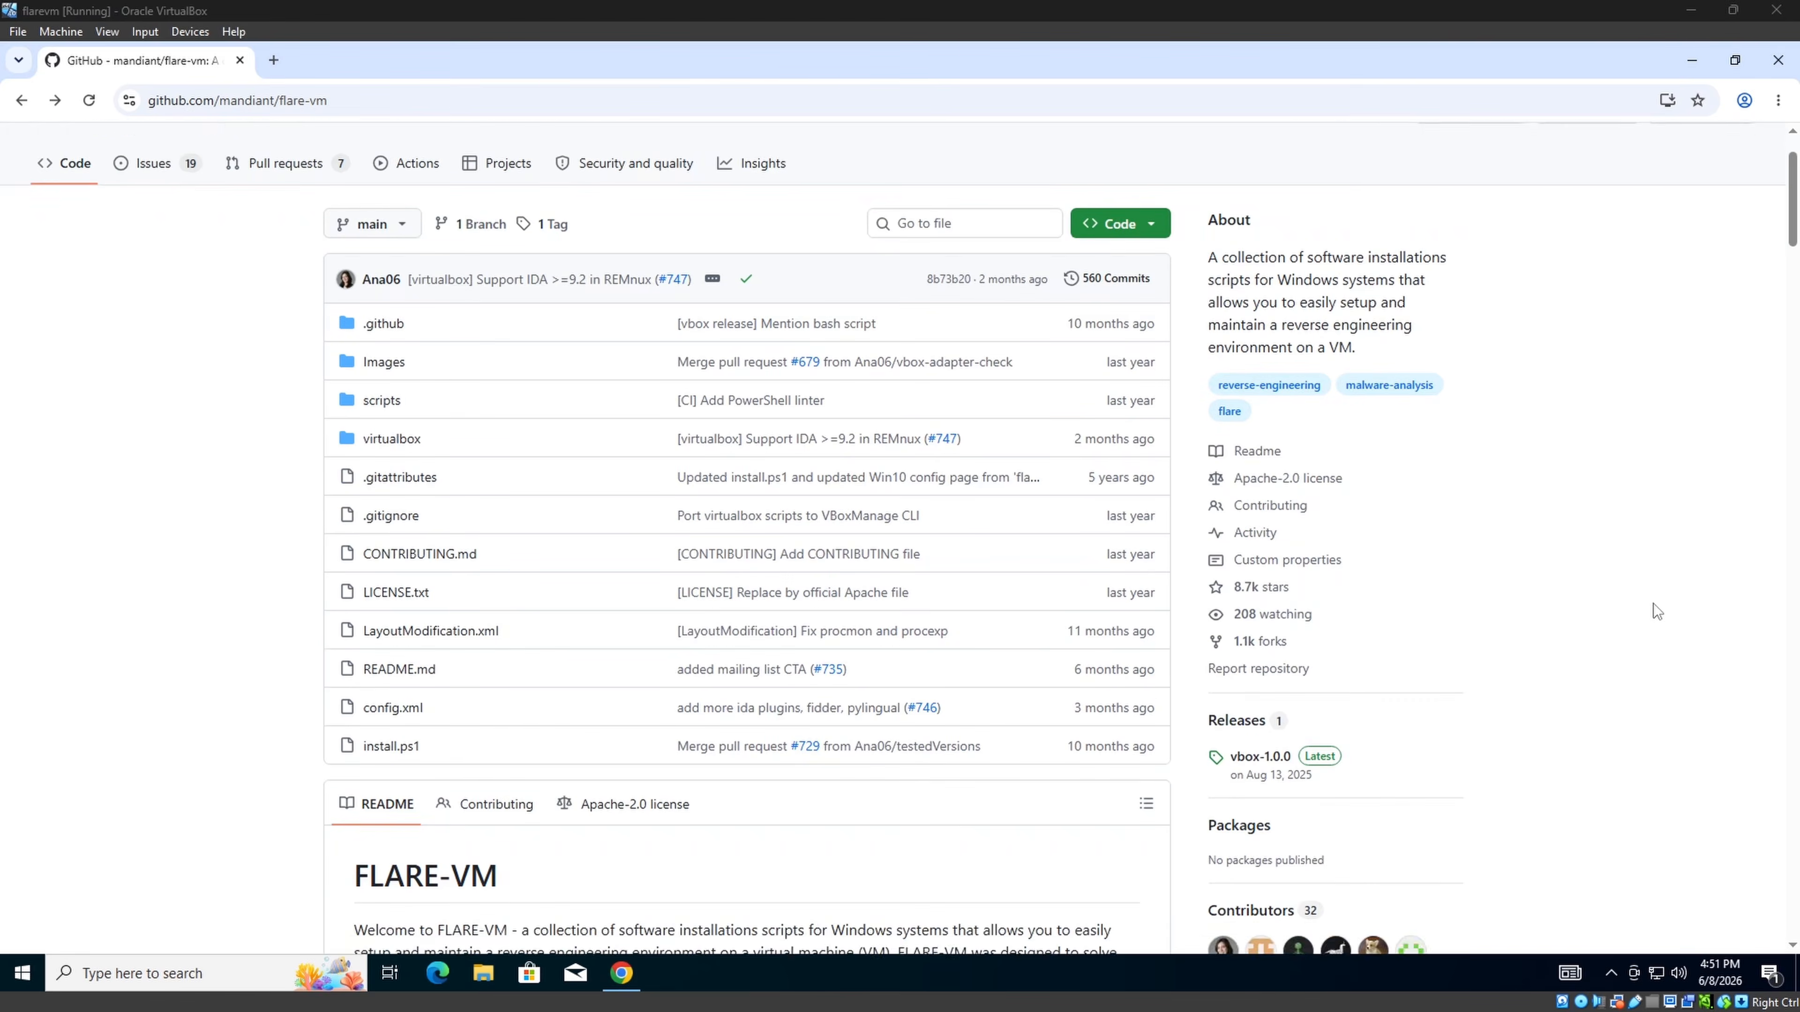
{"action": "scroll", "coordinate": [1653, 604], "scroll_direction": "down", "scroll_amount": 15}
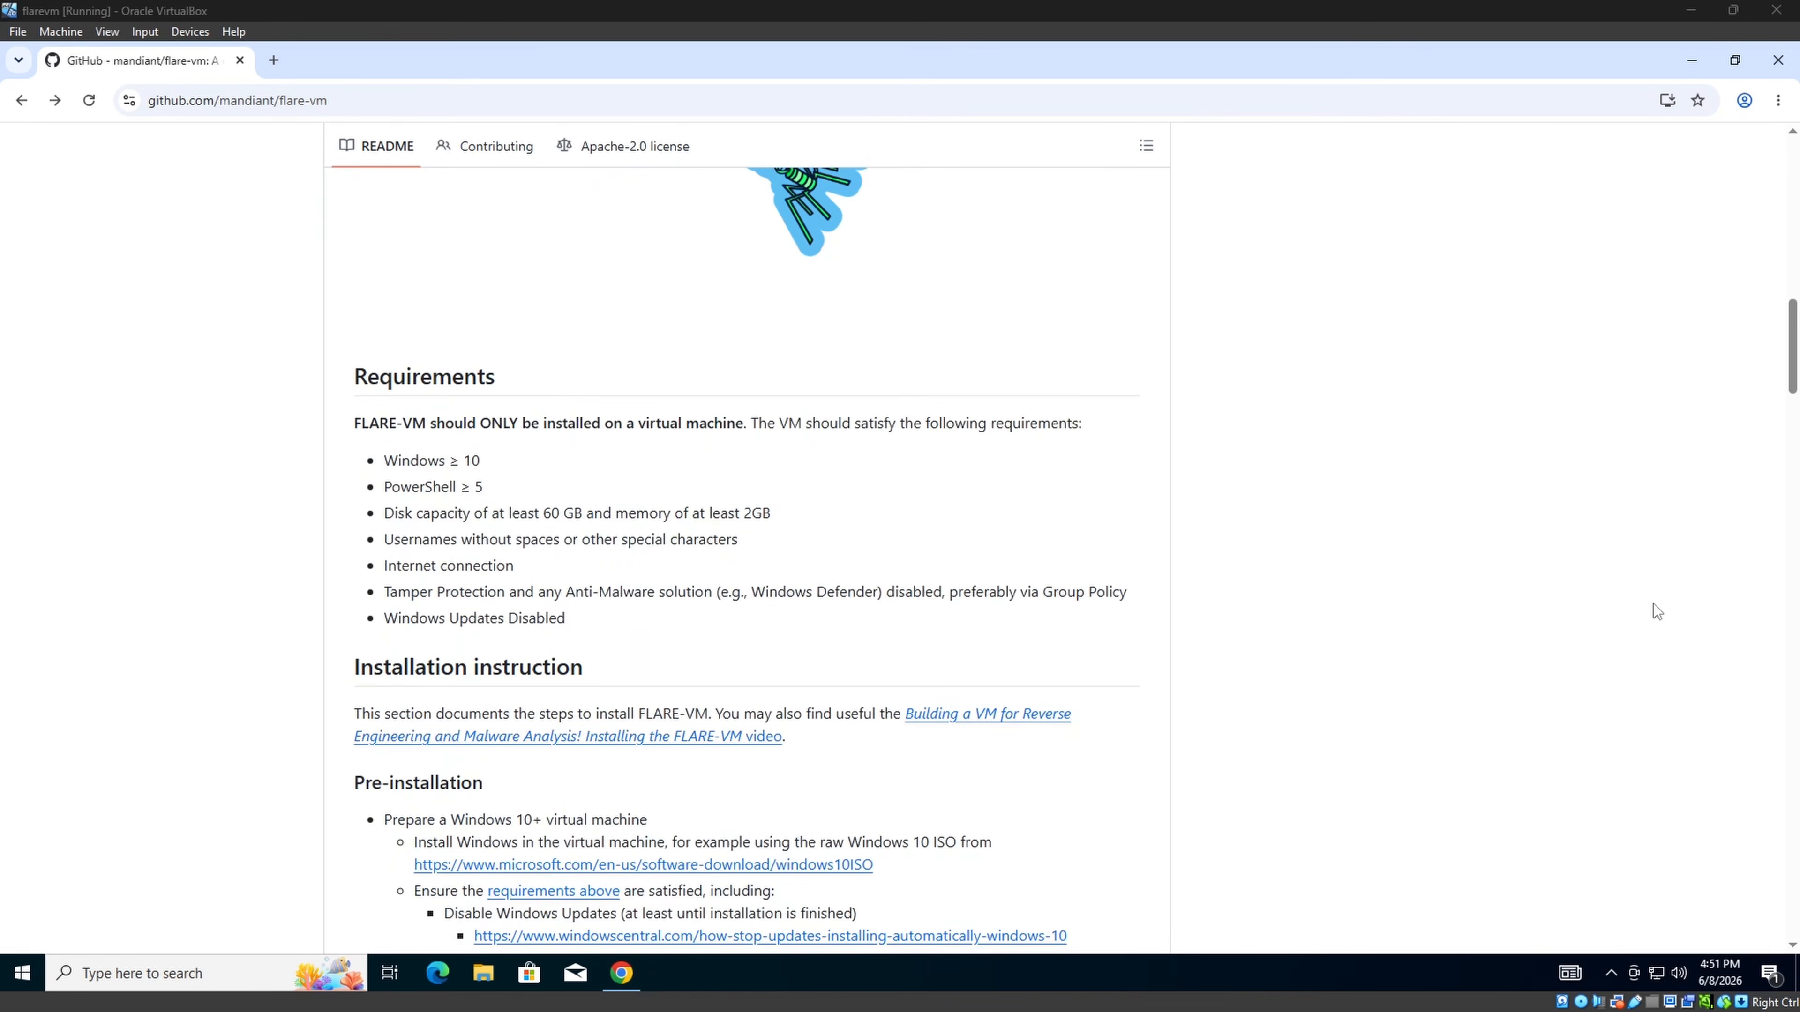
{"action": "scroll", "coordinate": [1654, 603], "scroll_direction": "down", "scroll_amount": 1}
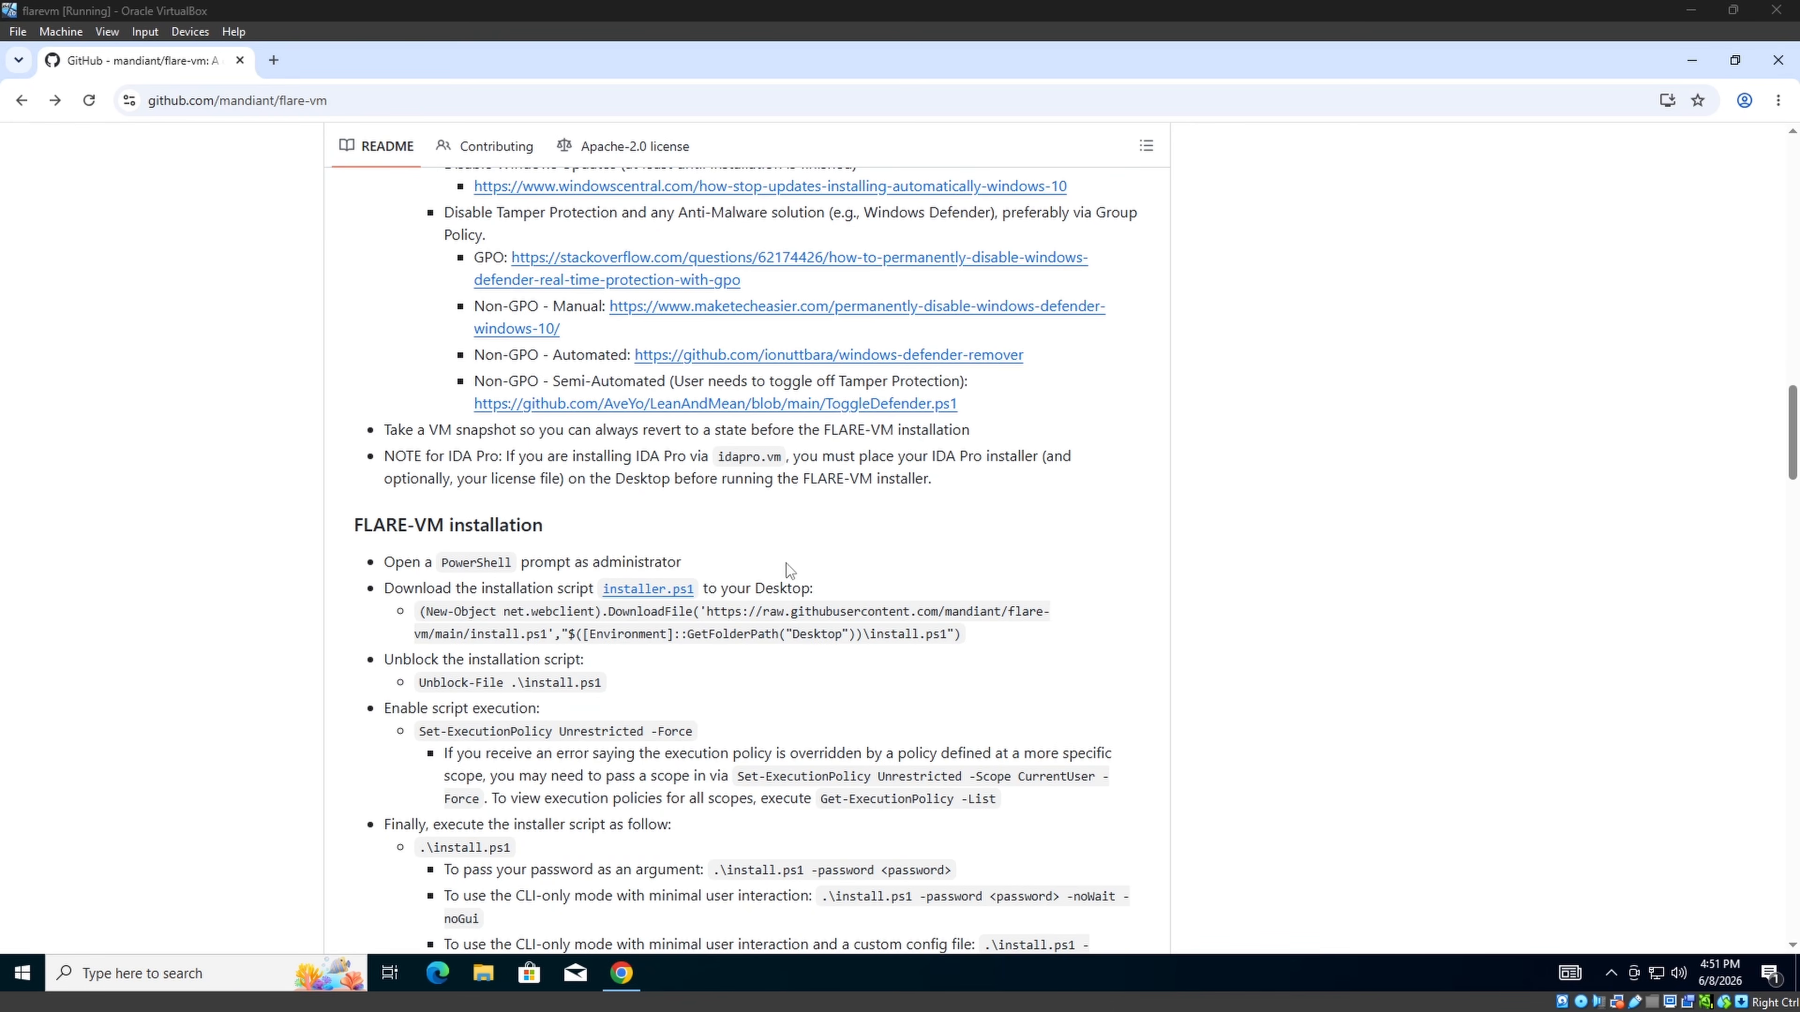
{"action": "right_click", "coordinate": [671, 592]}
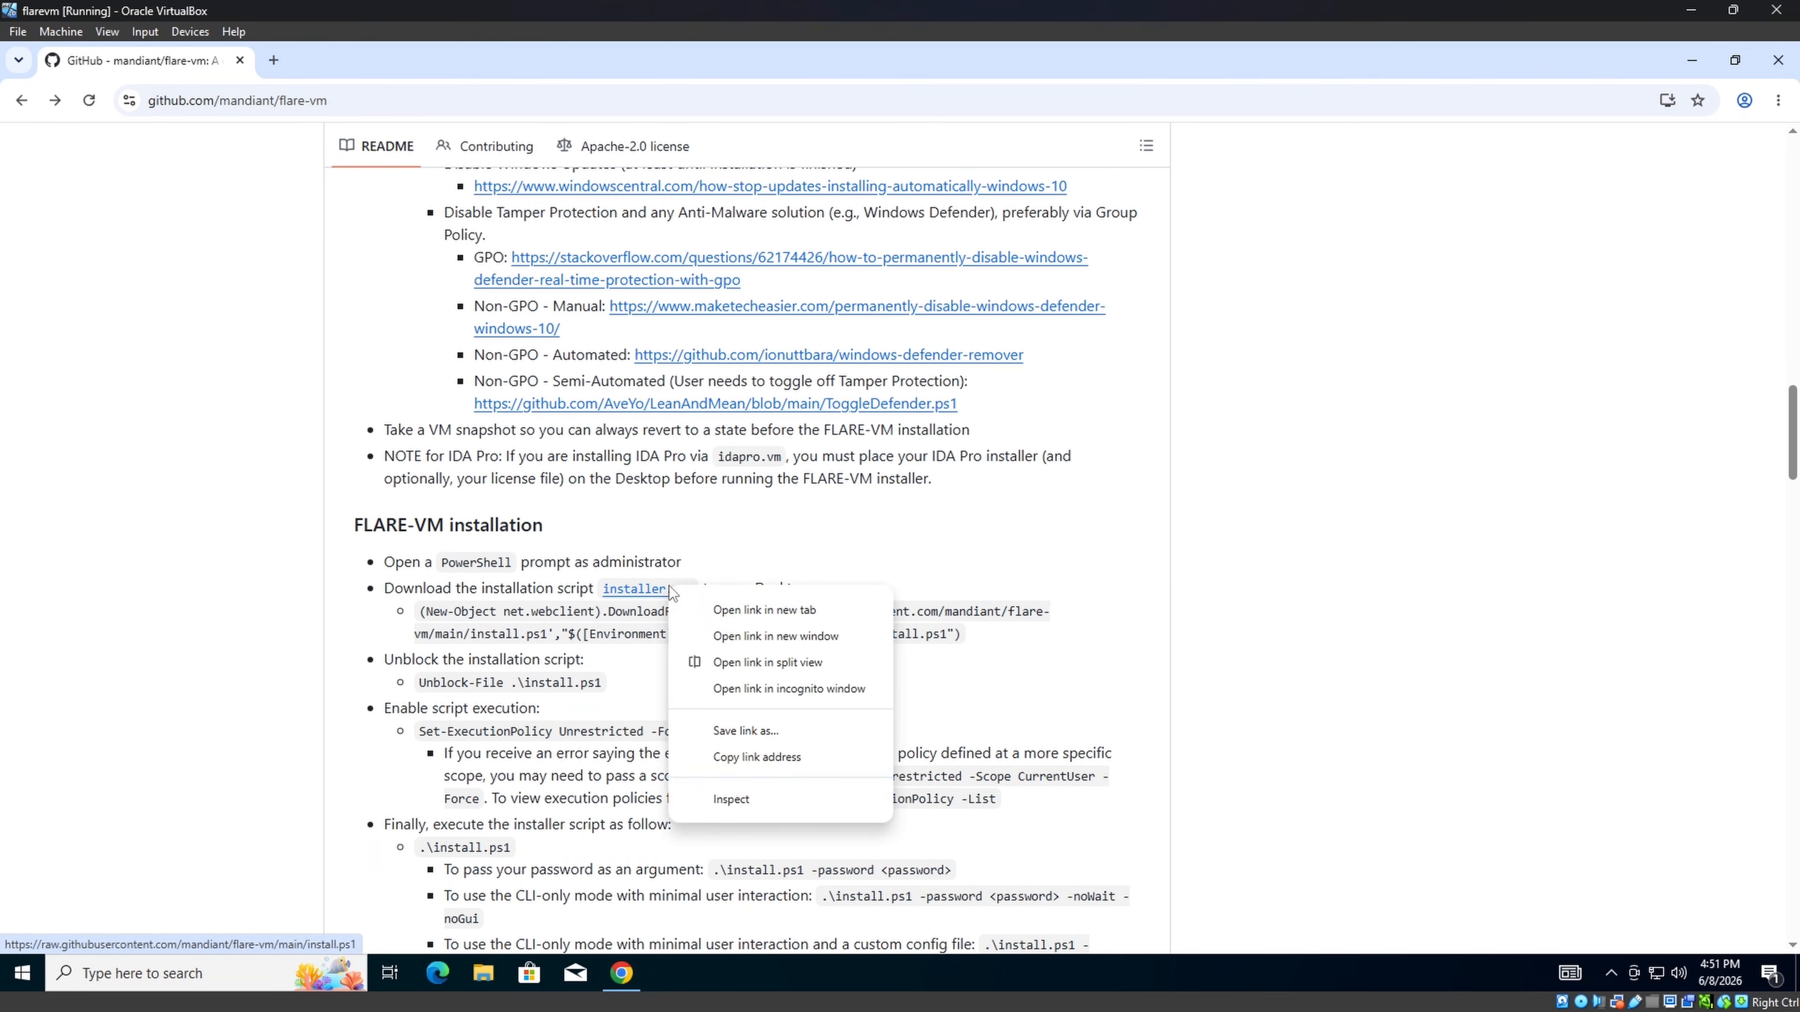
{"action": "left_click", "coordinate": [783, 733]}
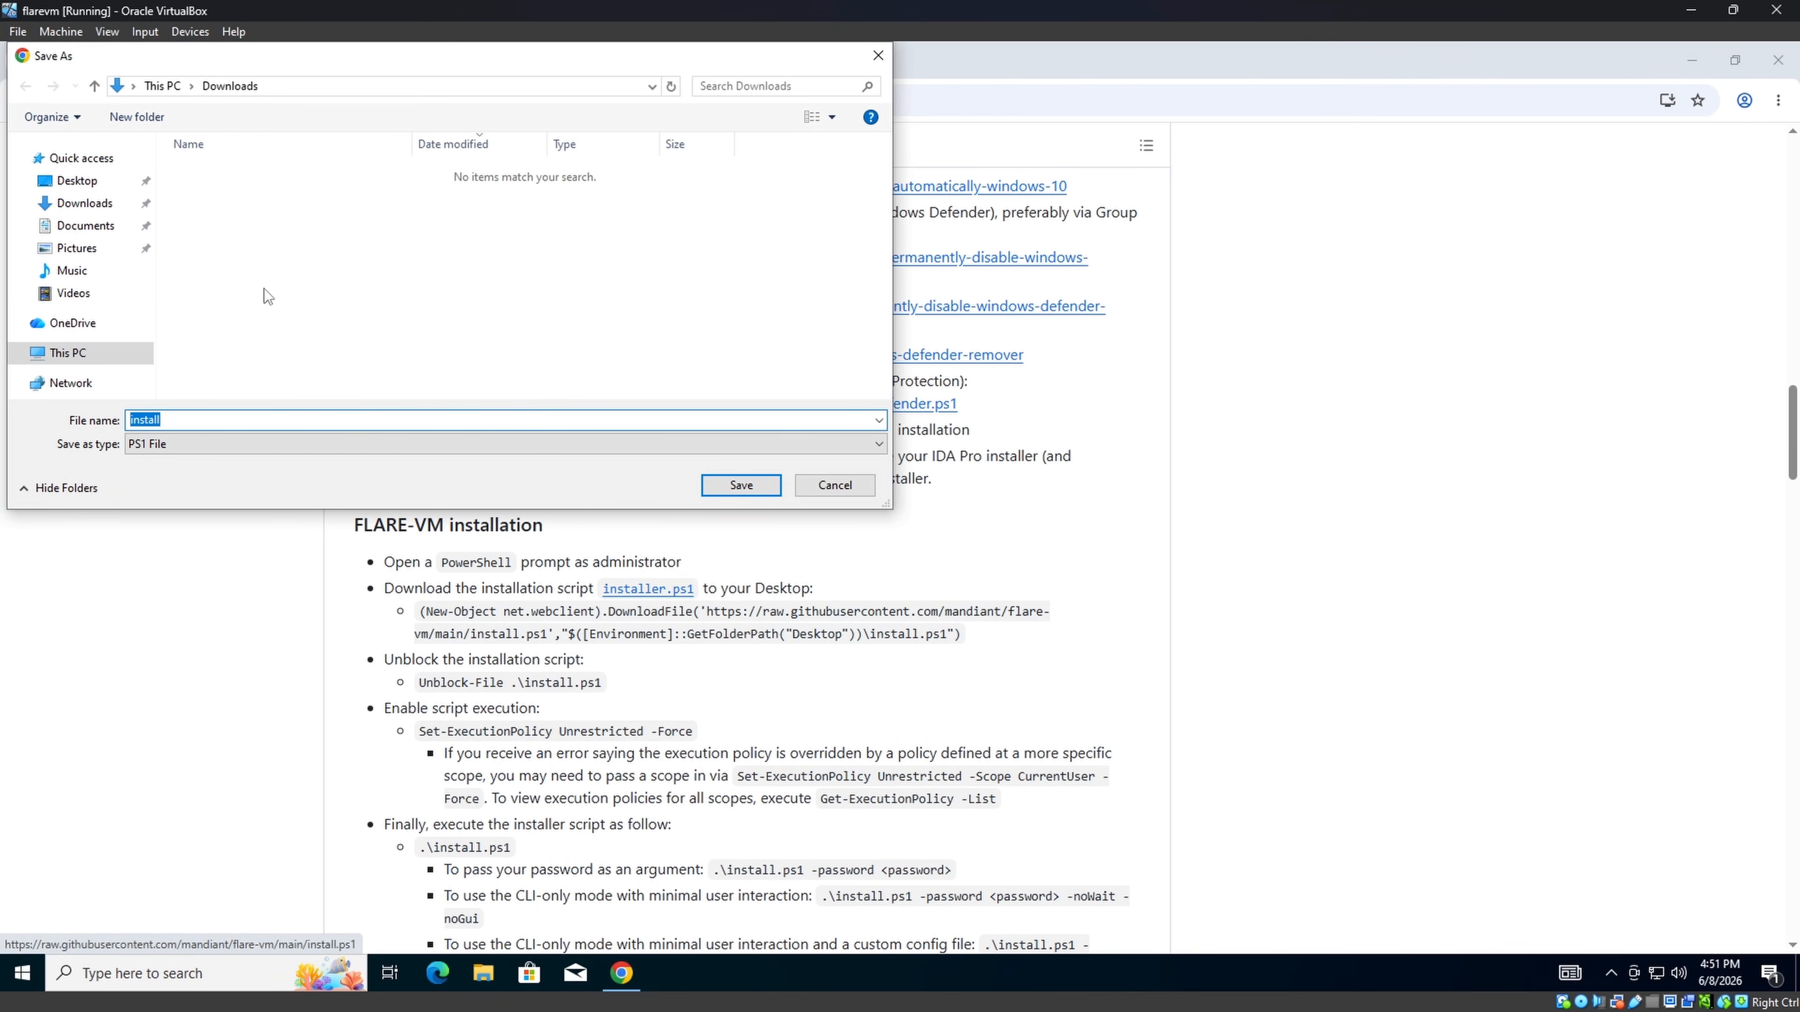
{"action": "left_click", "coordinate": [76, 183]}
{"action": "left_click", "coordinate": [198, 177]}
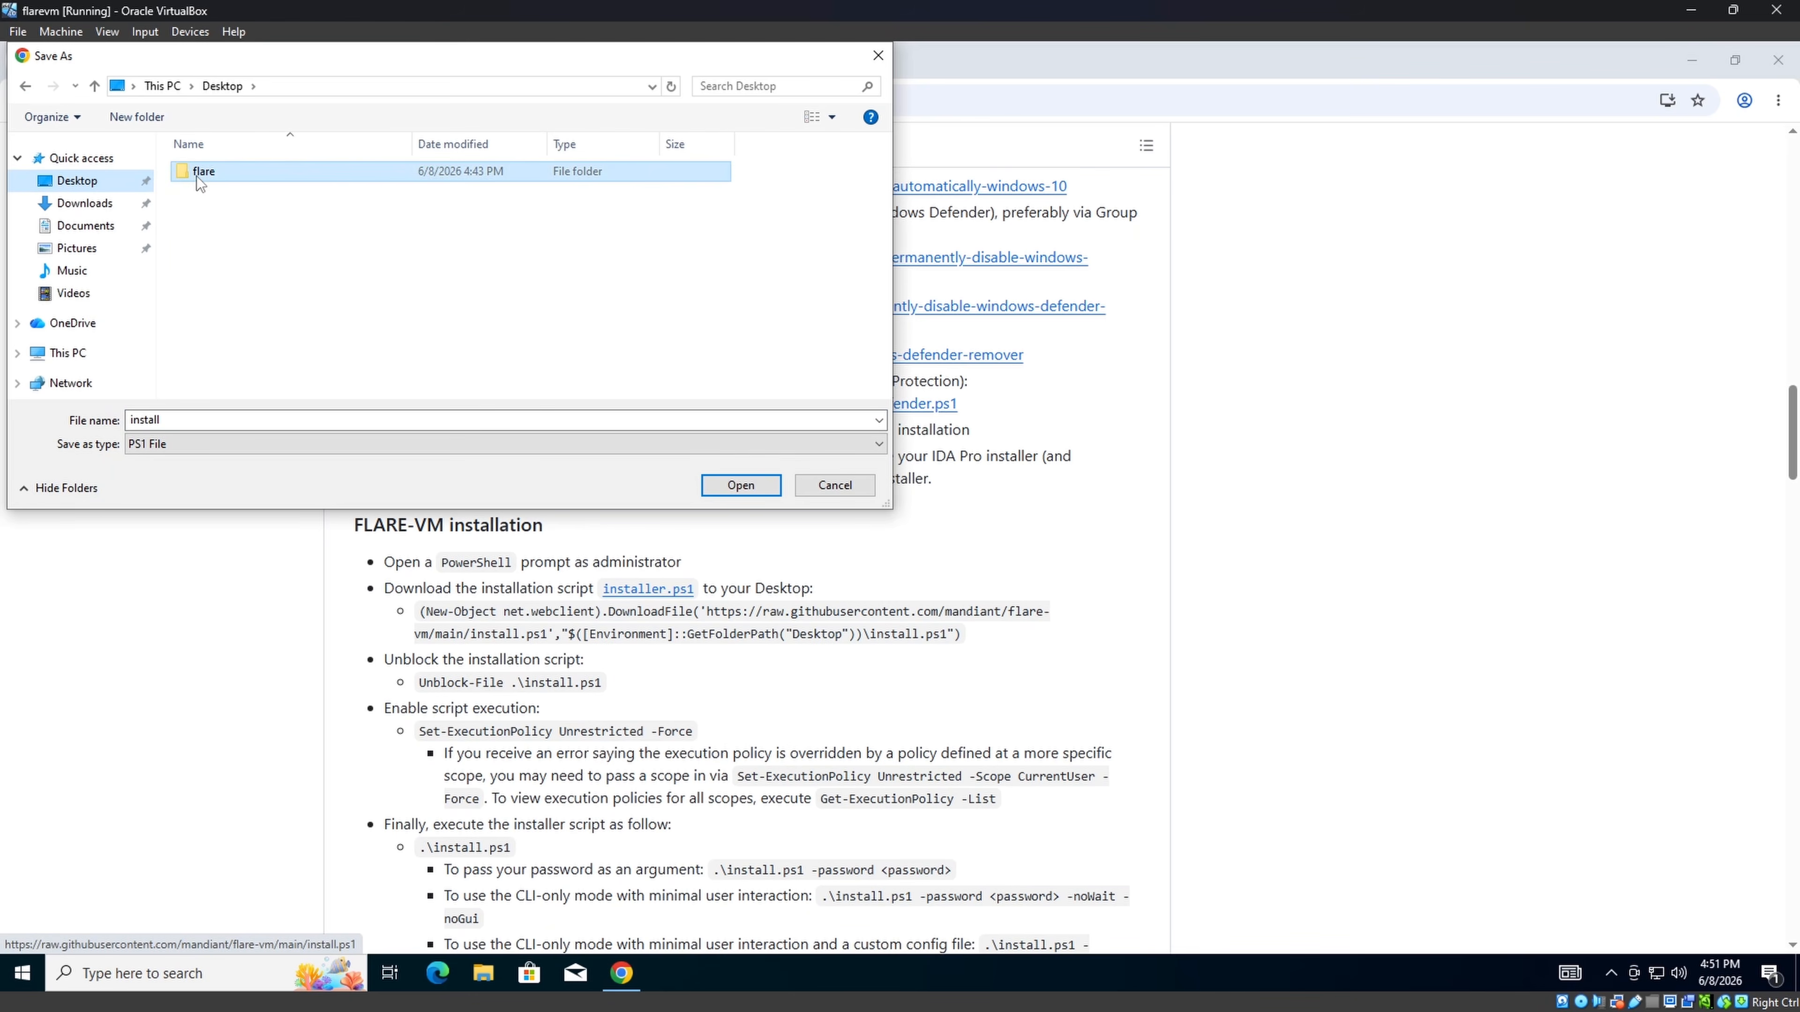
{"action": "double_click", "coordinate": [198, 177]}
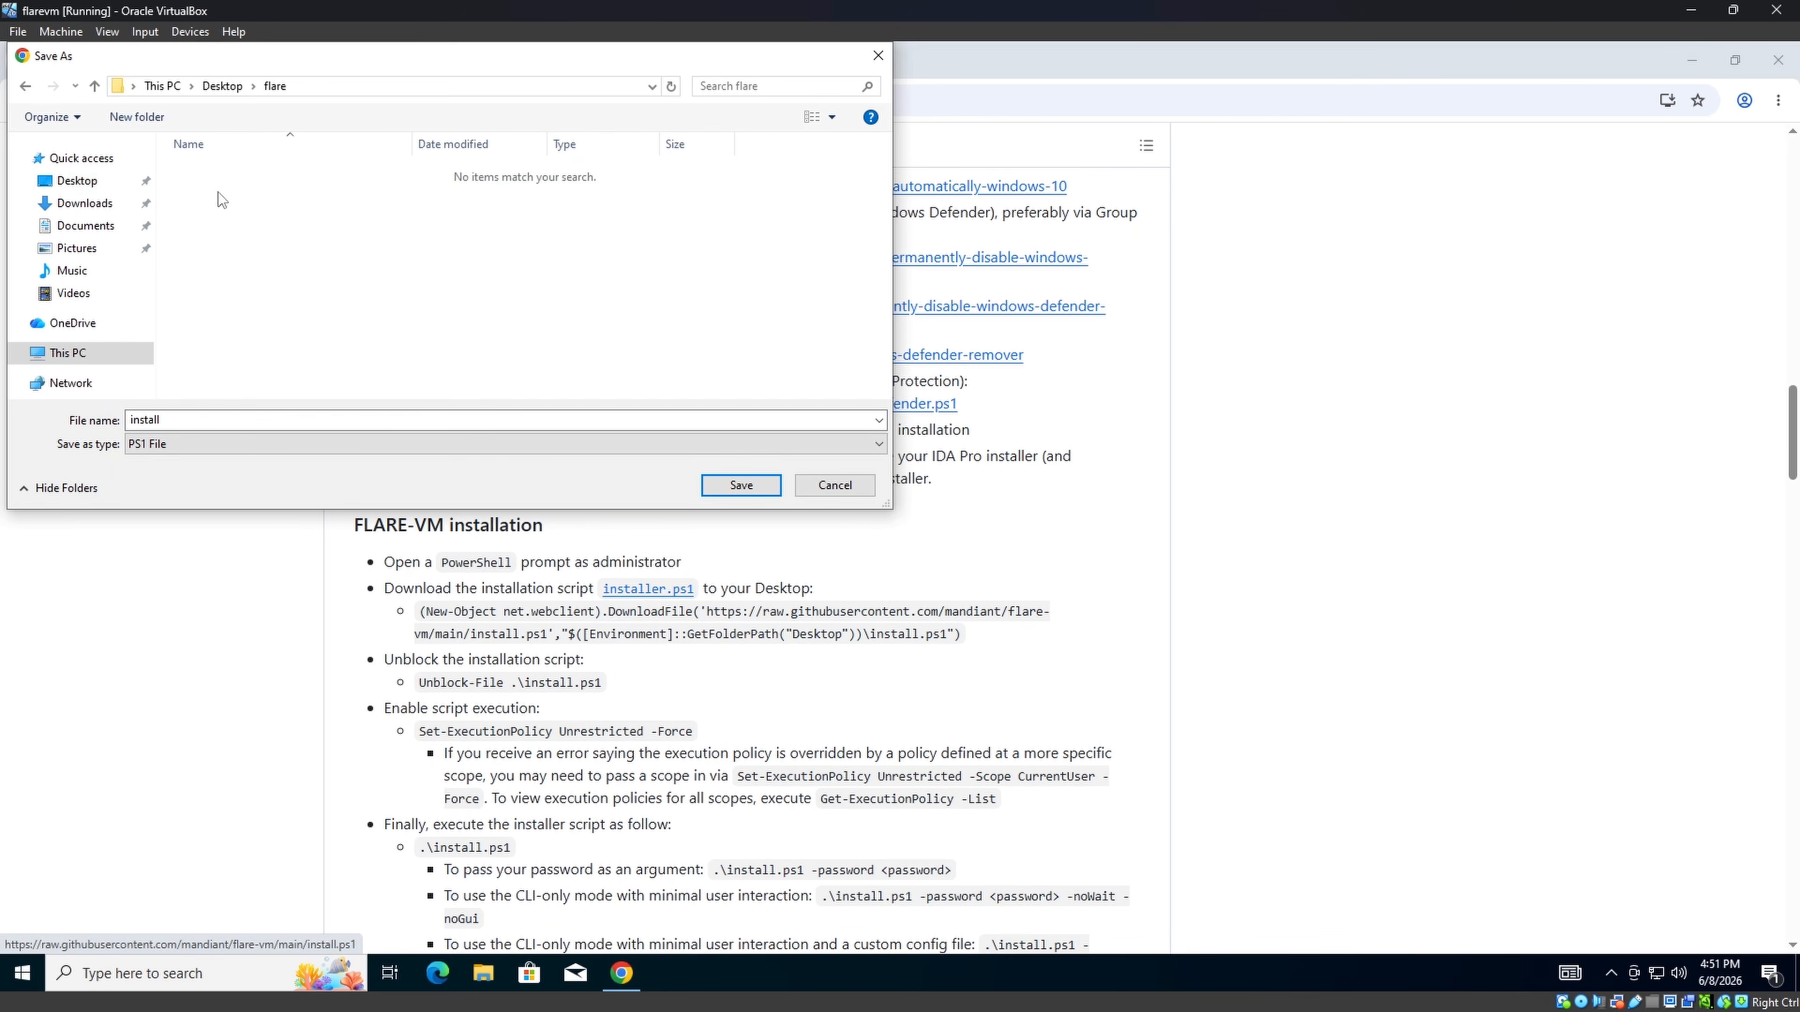
{"action": "left_click", "coordinate": [739, 485]}
{"action": "key", "text": "alt+Tab"}
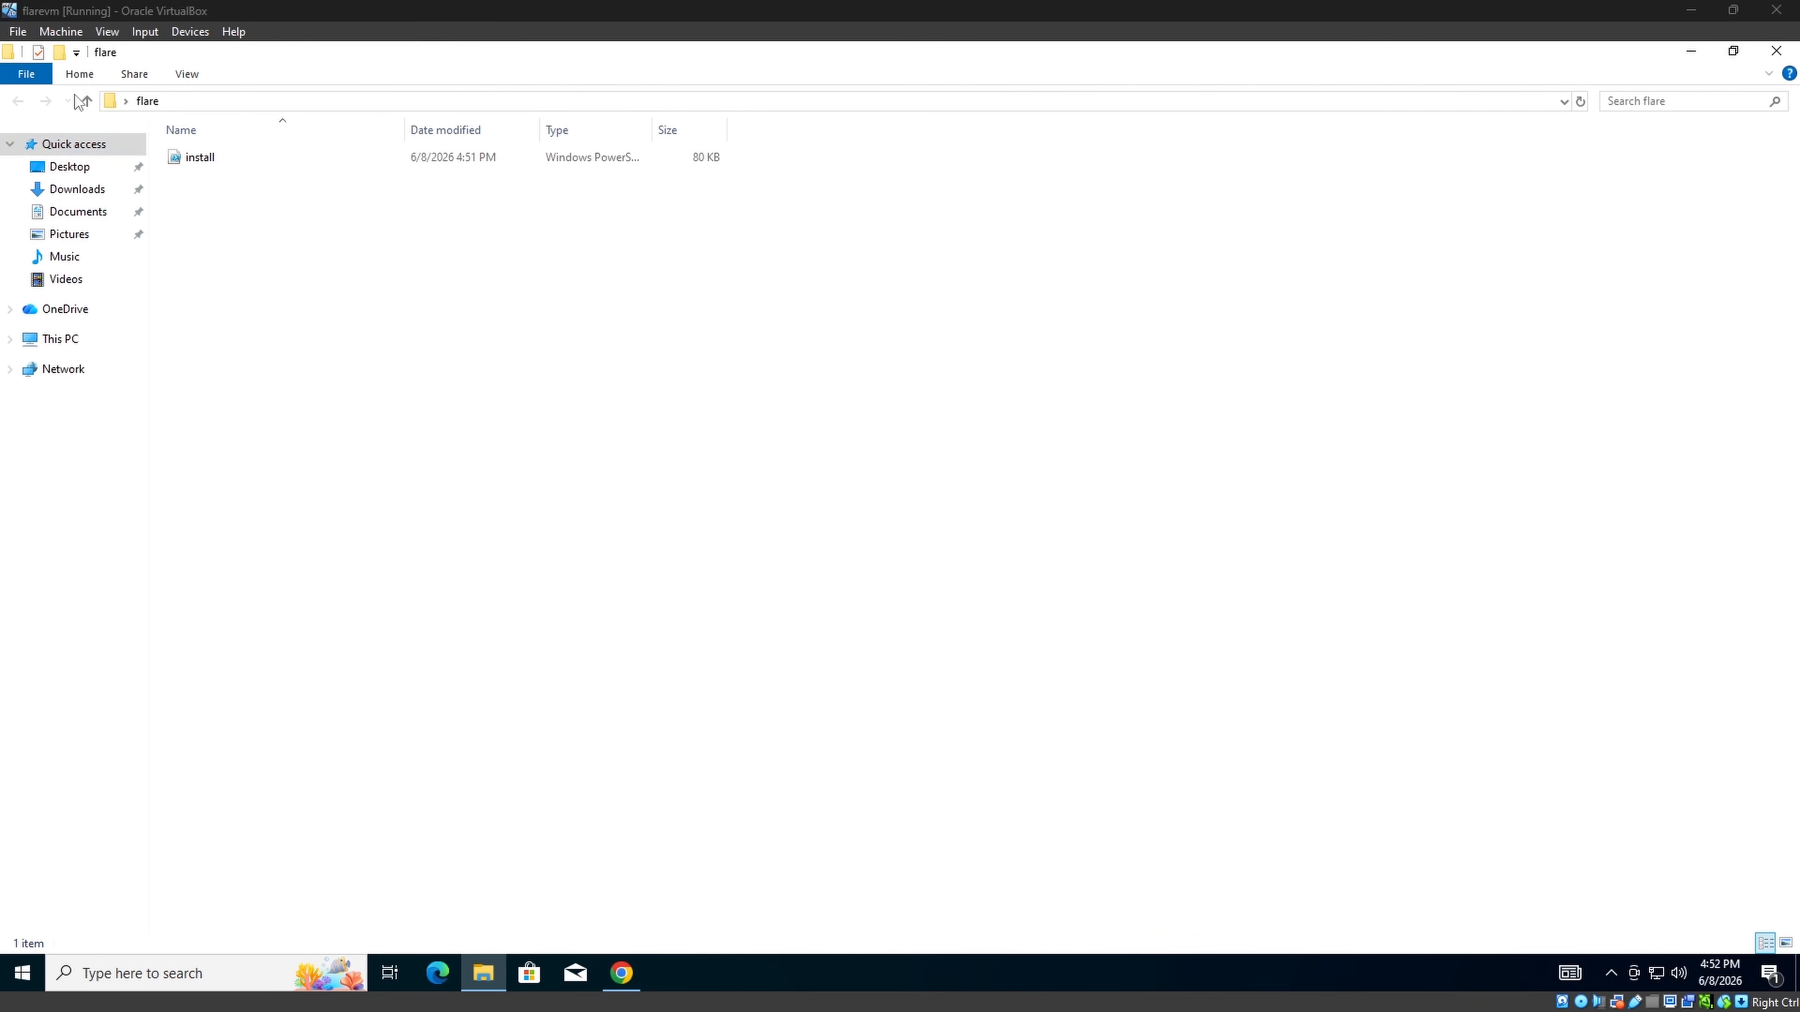
Launch Windows PowerShell as administrator from the flare folder and approve the UAC prompt.
{"action": "left_click", "coordinate": [32, 75]}
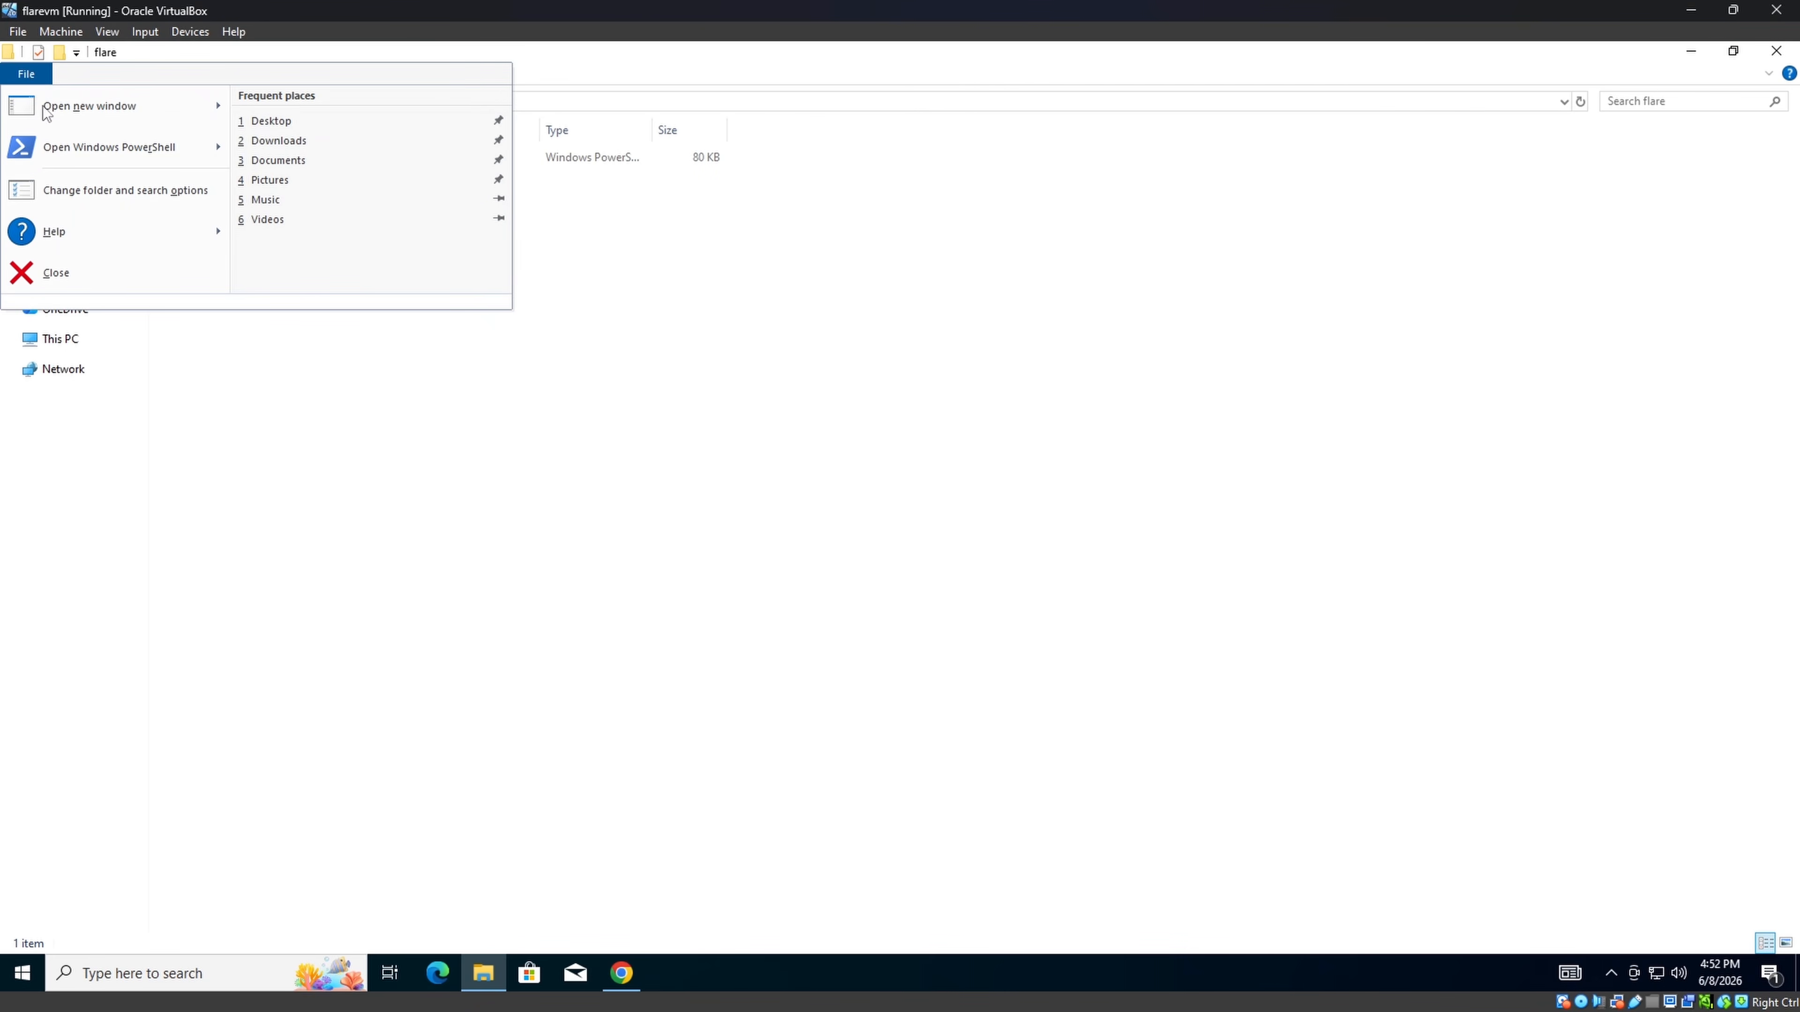
{"action": "mouse_move", "coordinate": [192, 156]}
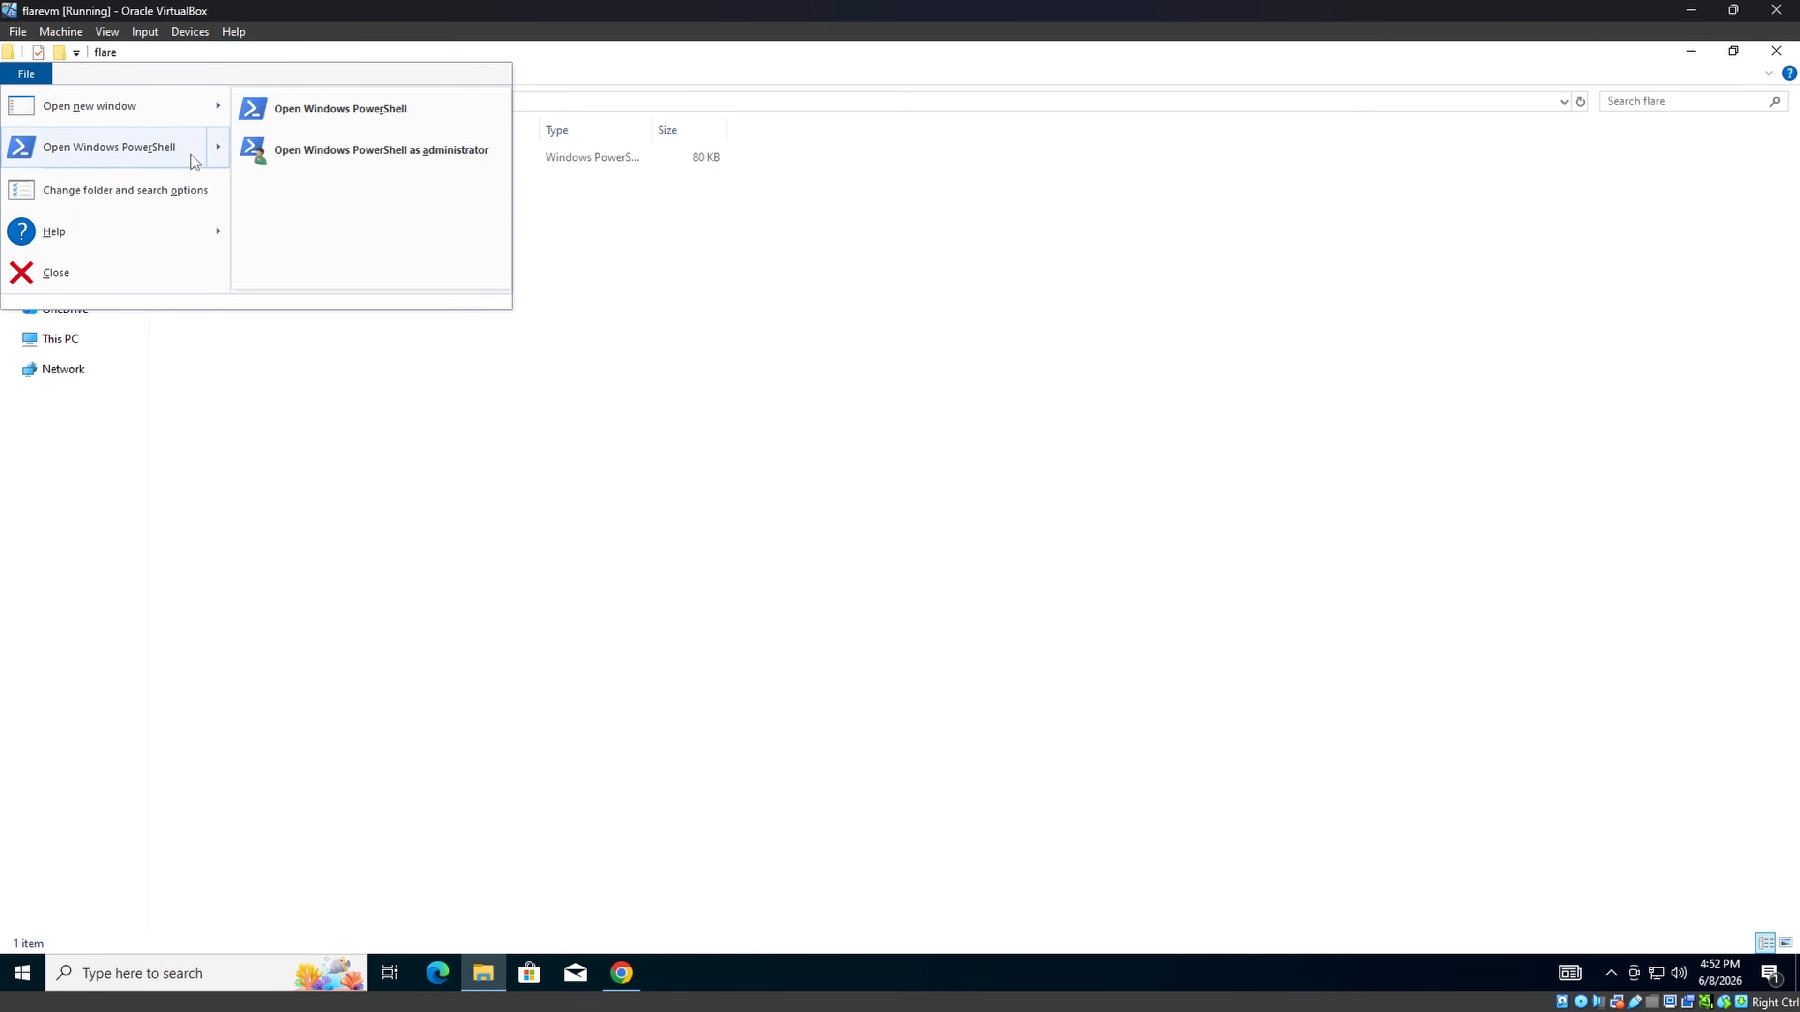
{"action": "left_click", "coordinate": [290, 151]}
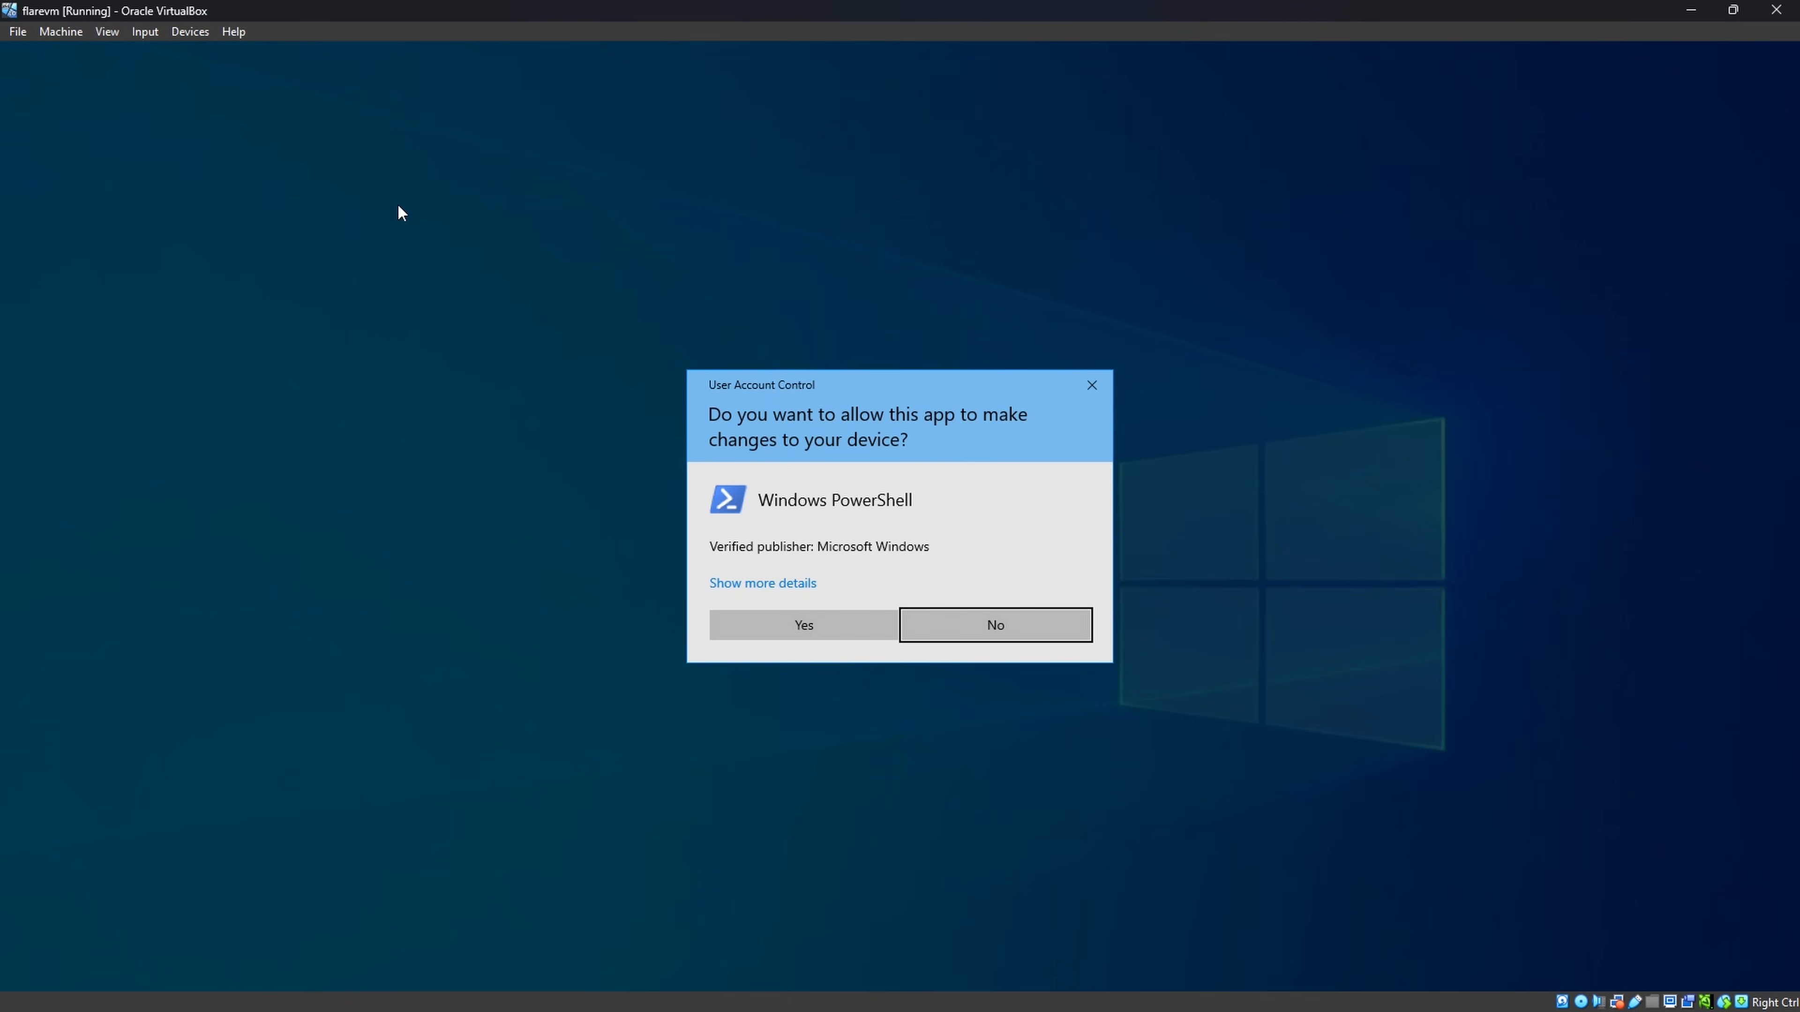
{"action": "left_click", "coordinate": [807, 625]}
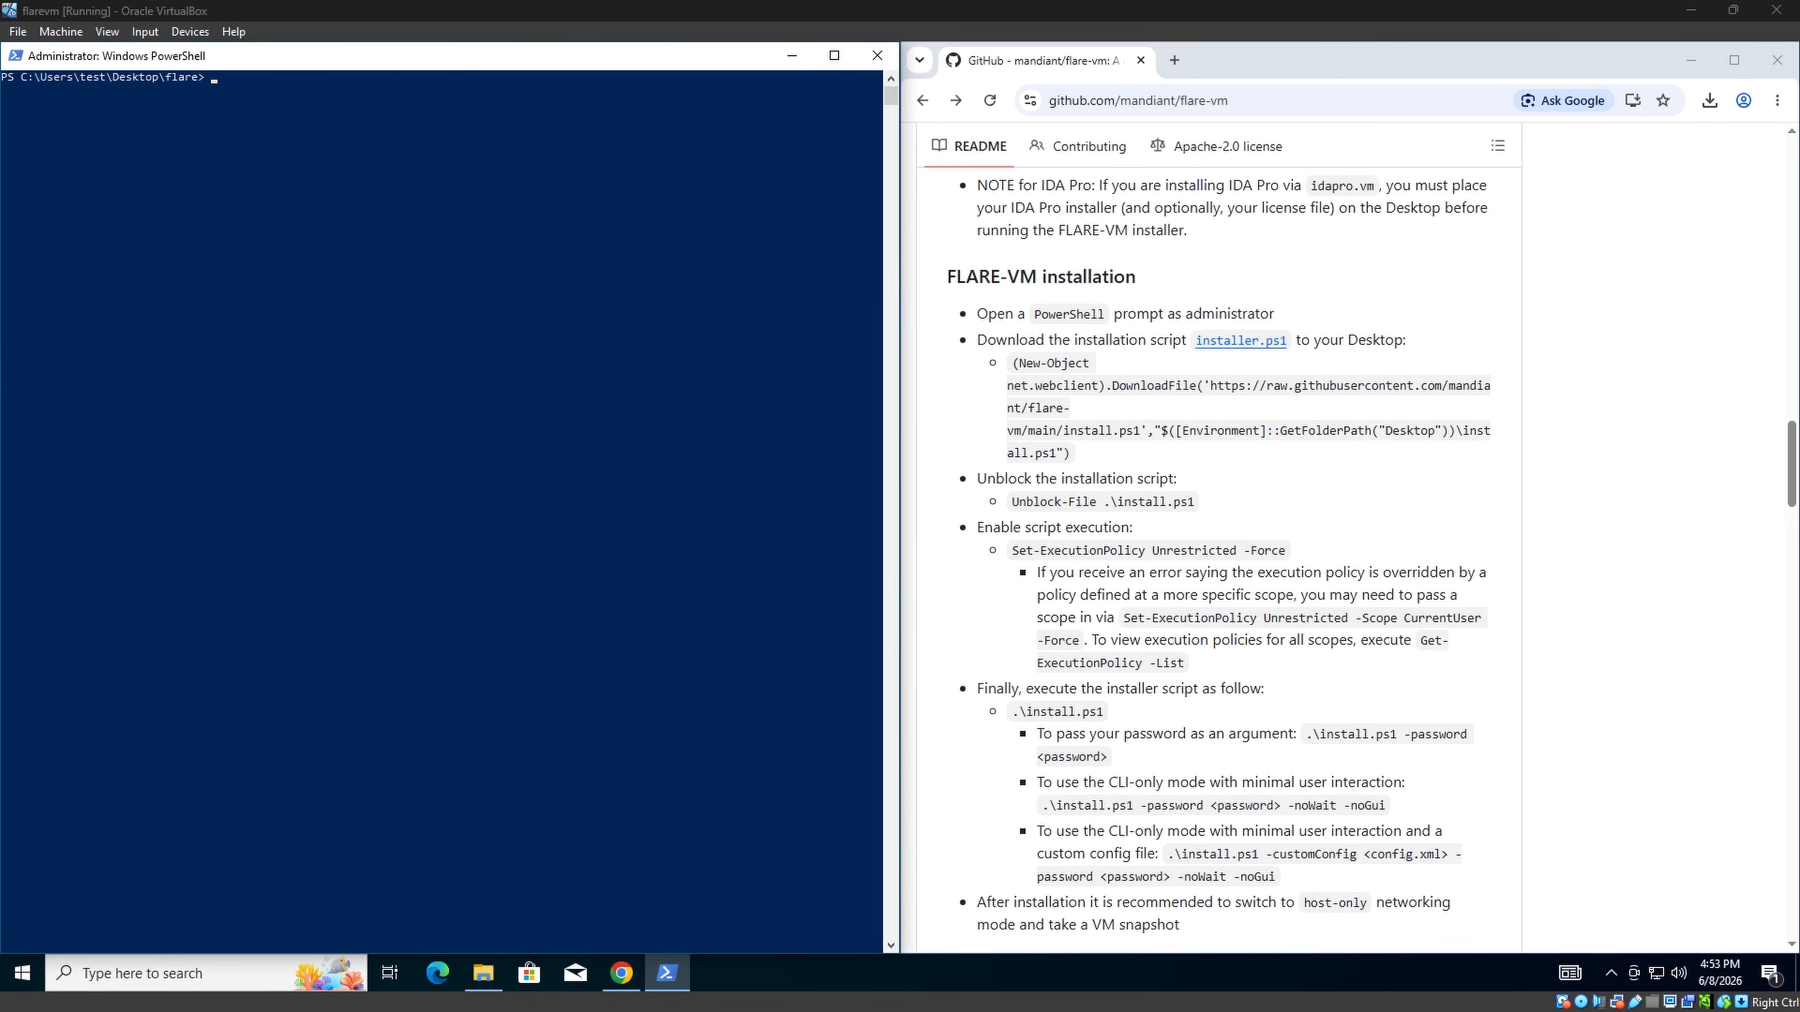
Copy the 'Unblock-File .\install.ps1' command and run it in PowerShell.
{"action": "double_click", "coordinate": [1178, 501]}
{"action": "triple_click", "coordinate": [1178, 501]}
{"action": "right_click", "coordinate": [1178, 503]}
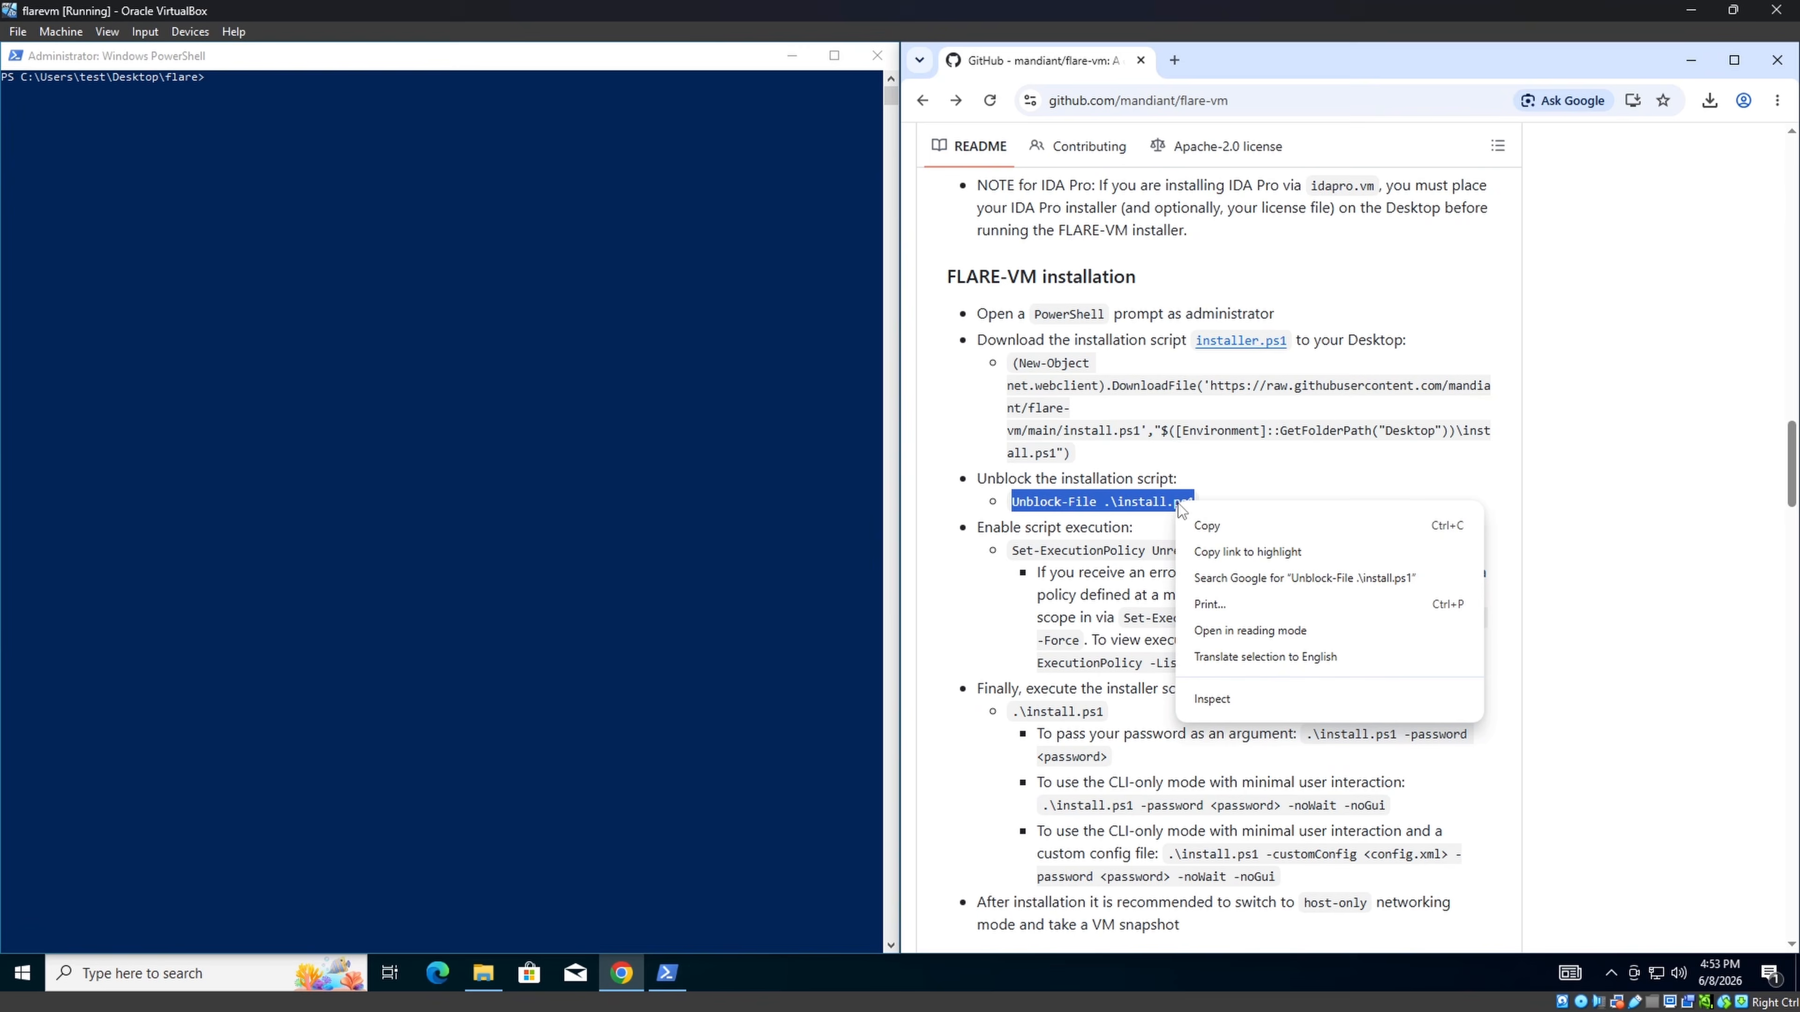
{"action": "left_click", "coordinate": [1205, 524]}
{"action": "left_click", "coordinate": [567, 248]}
{"action": "right_click", "coordinate": [567, 246]}
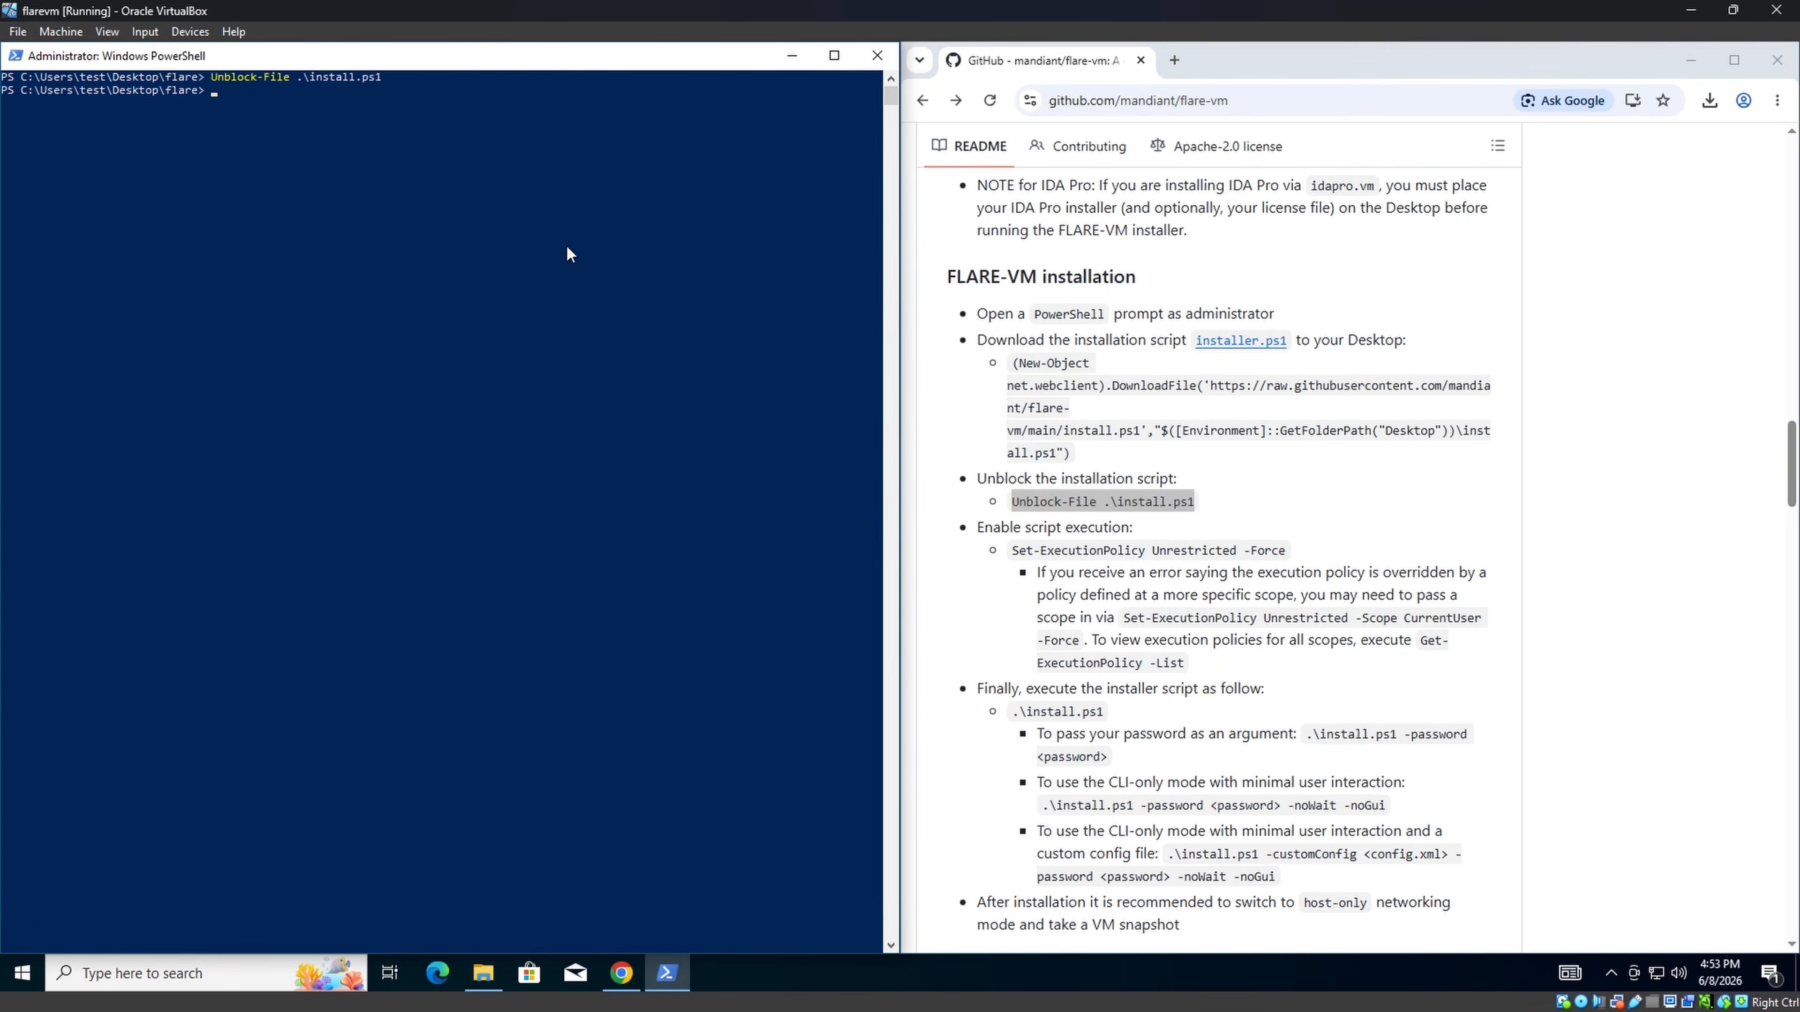
Run 'Set-ExecutionPolicy Unrestricted -Force' in PowerShell to allow scripts.
{"action": "triple_click", "coordinate": [1131, 550]}
{"action": "right_click", "coordinate": [1141, 556]}
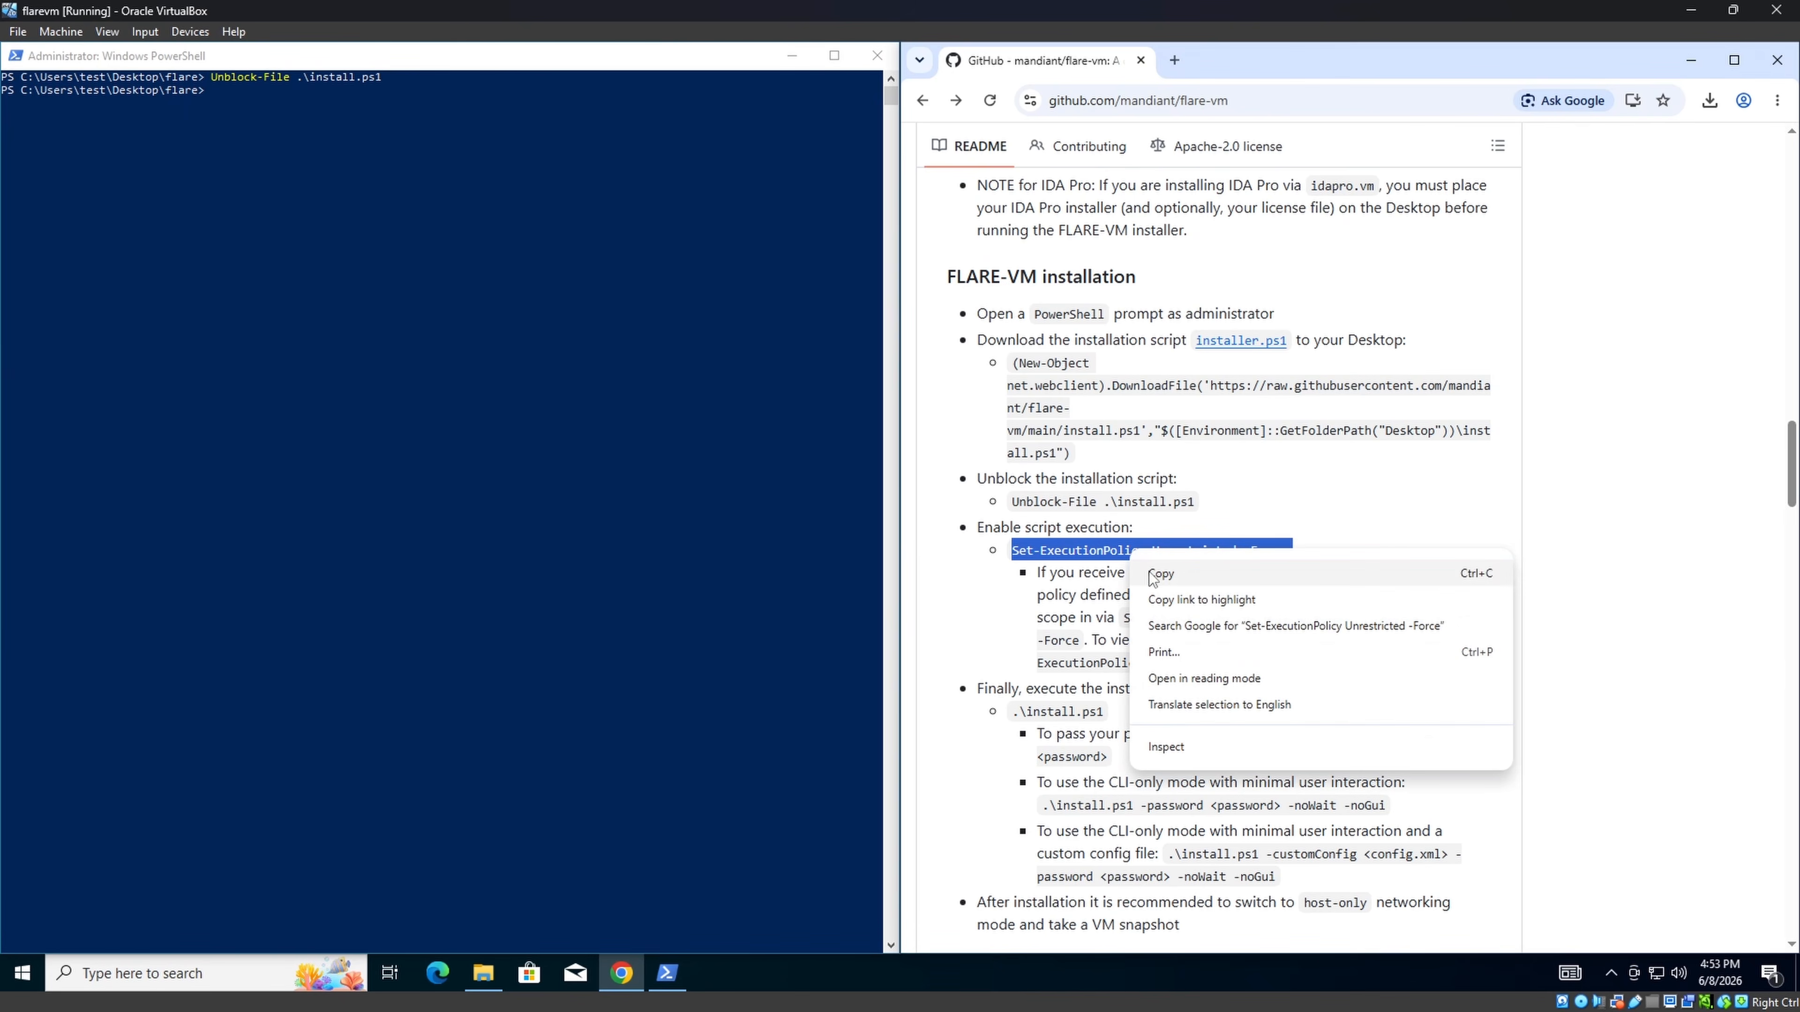
{"action": "left_click", "coordinate": [1169, 575]}
{"action": "left_click", "coordinate": [524, 205]}
{"action": "right_click", "coordinate": [525, 204]}
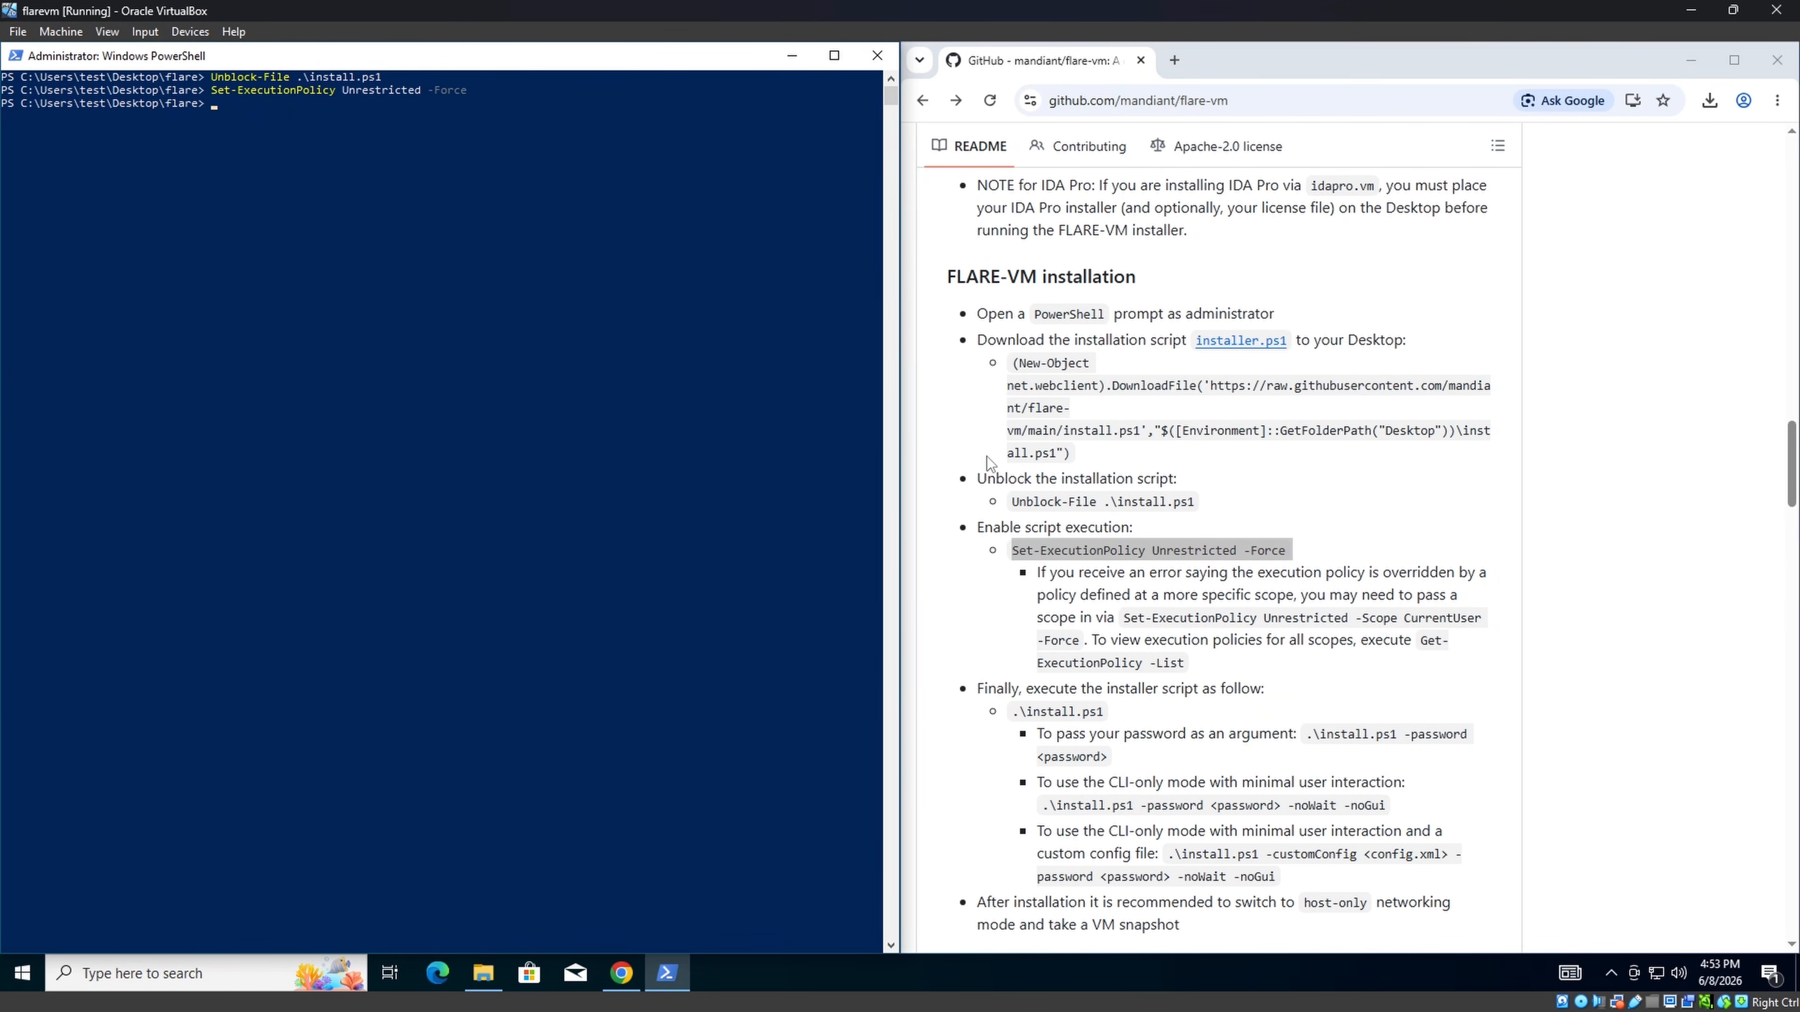
Run '.\install.ps1' in PowerShell to launch the FLARE-VM installer's pre-install checks.
{"action": "triple_click", "coordinate": [1058, 711]}
{"action": "right_click", "coordinate": [1059, 715]}
{"action": "left_click", "coordinate": [1083, 735]}
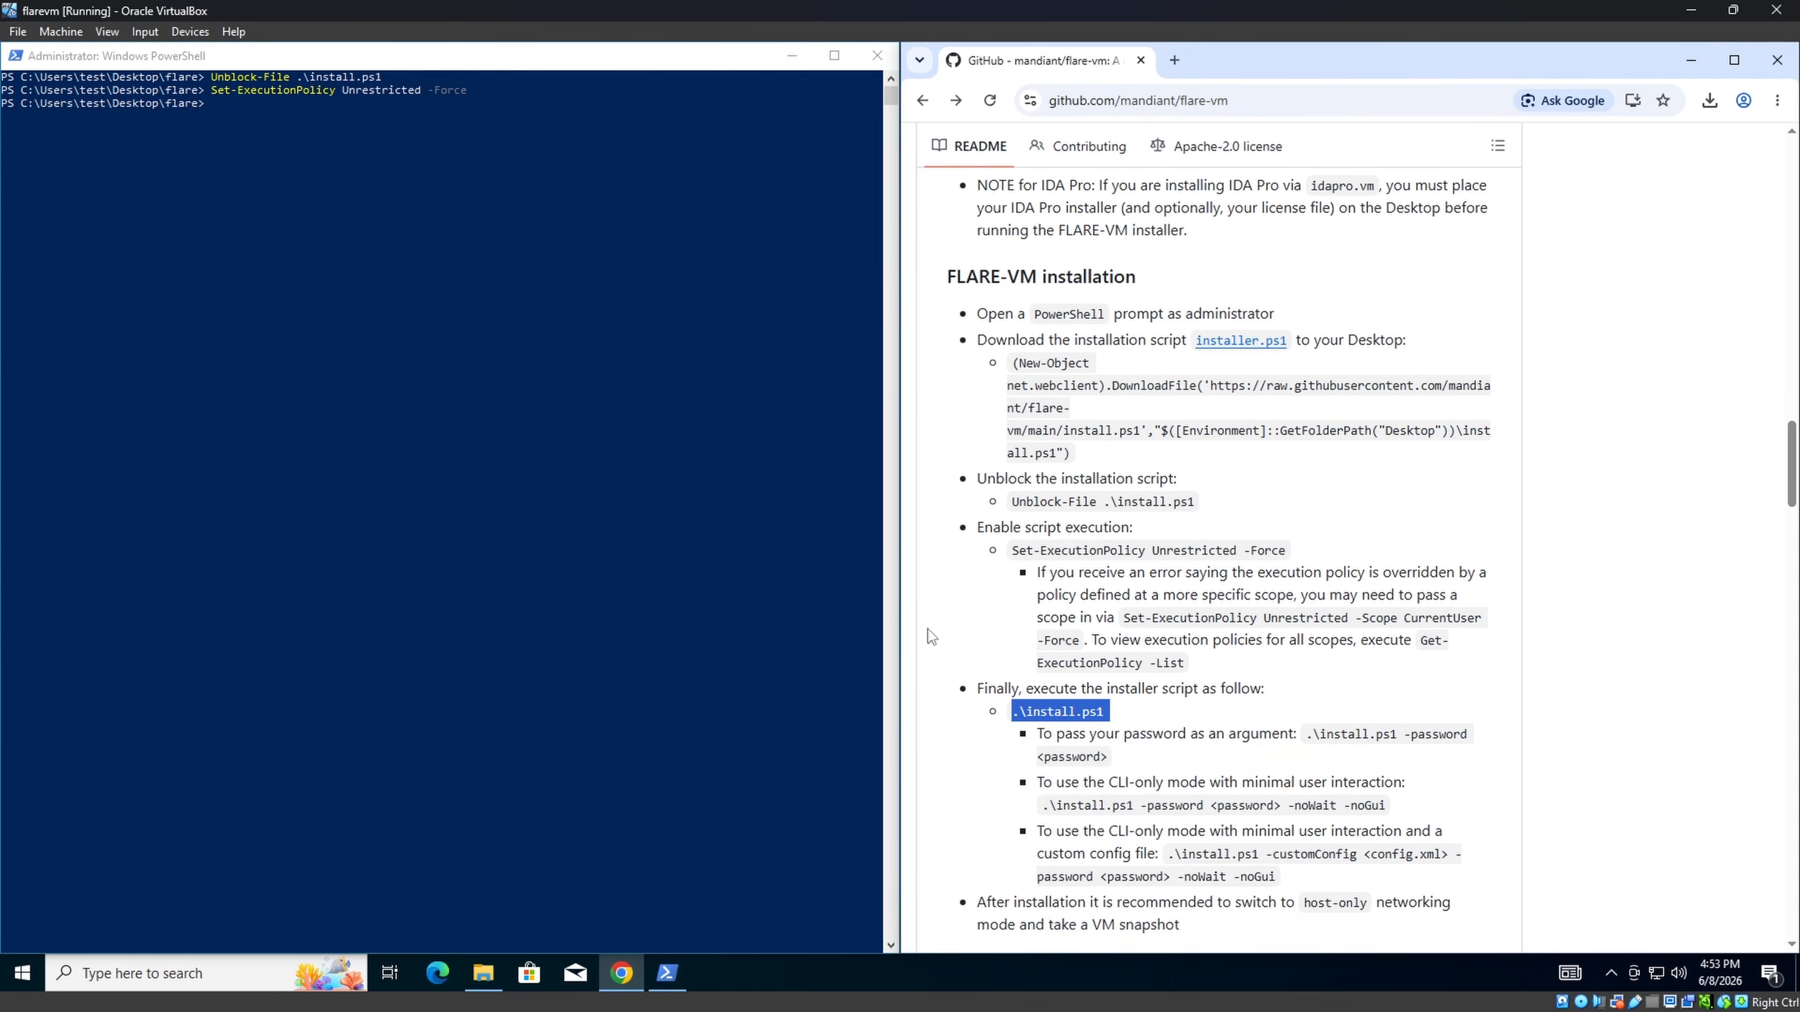
{"action": "left_click", "coordinate": [466, 303]}
{"action": "right_click", "coordinate": [464, 302]}
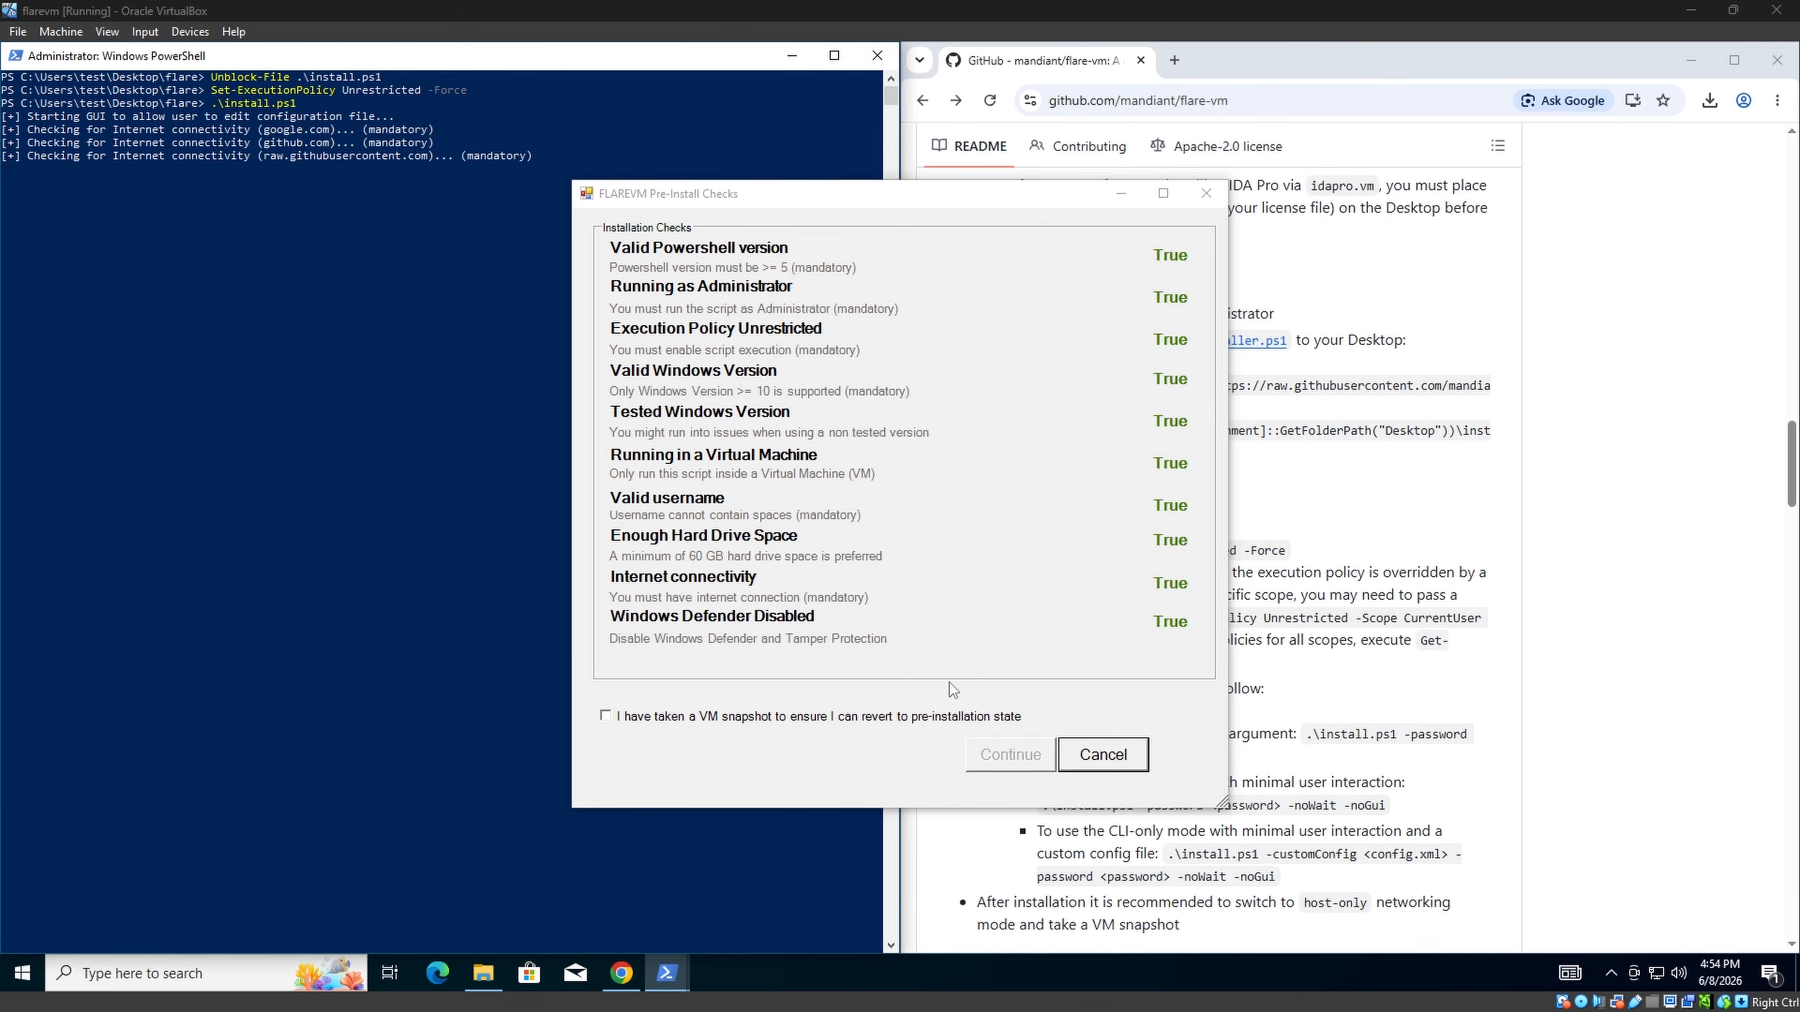
Confirm the VM snapshot, continue past the checks, and enter the account password to start installing.
{"action": "left_click", "coordinate": [907, 716]}
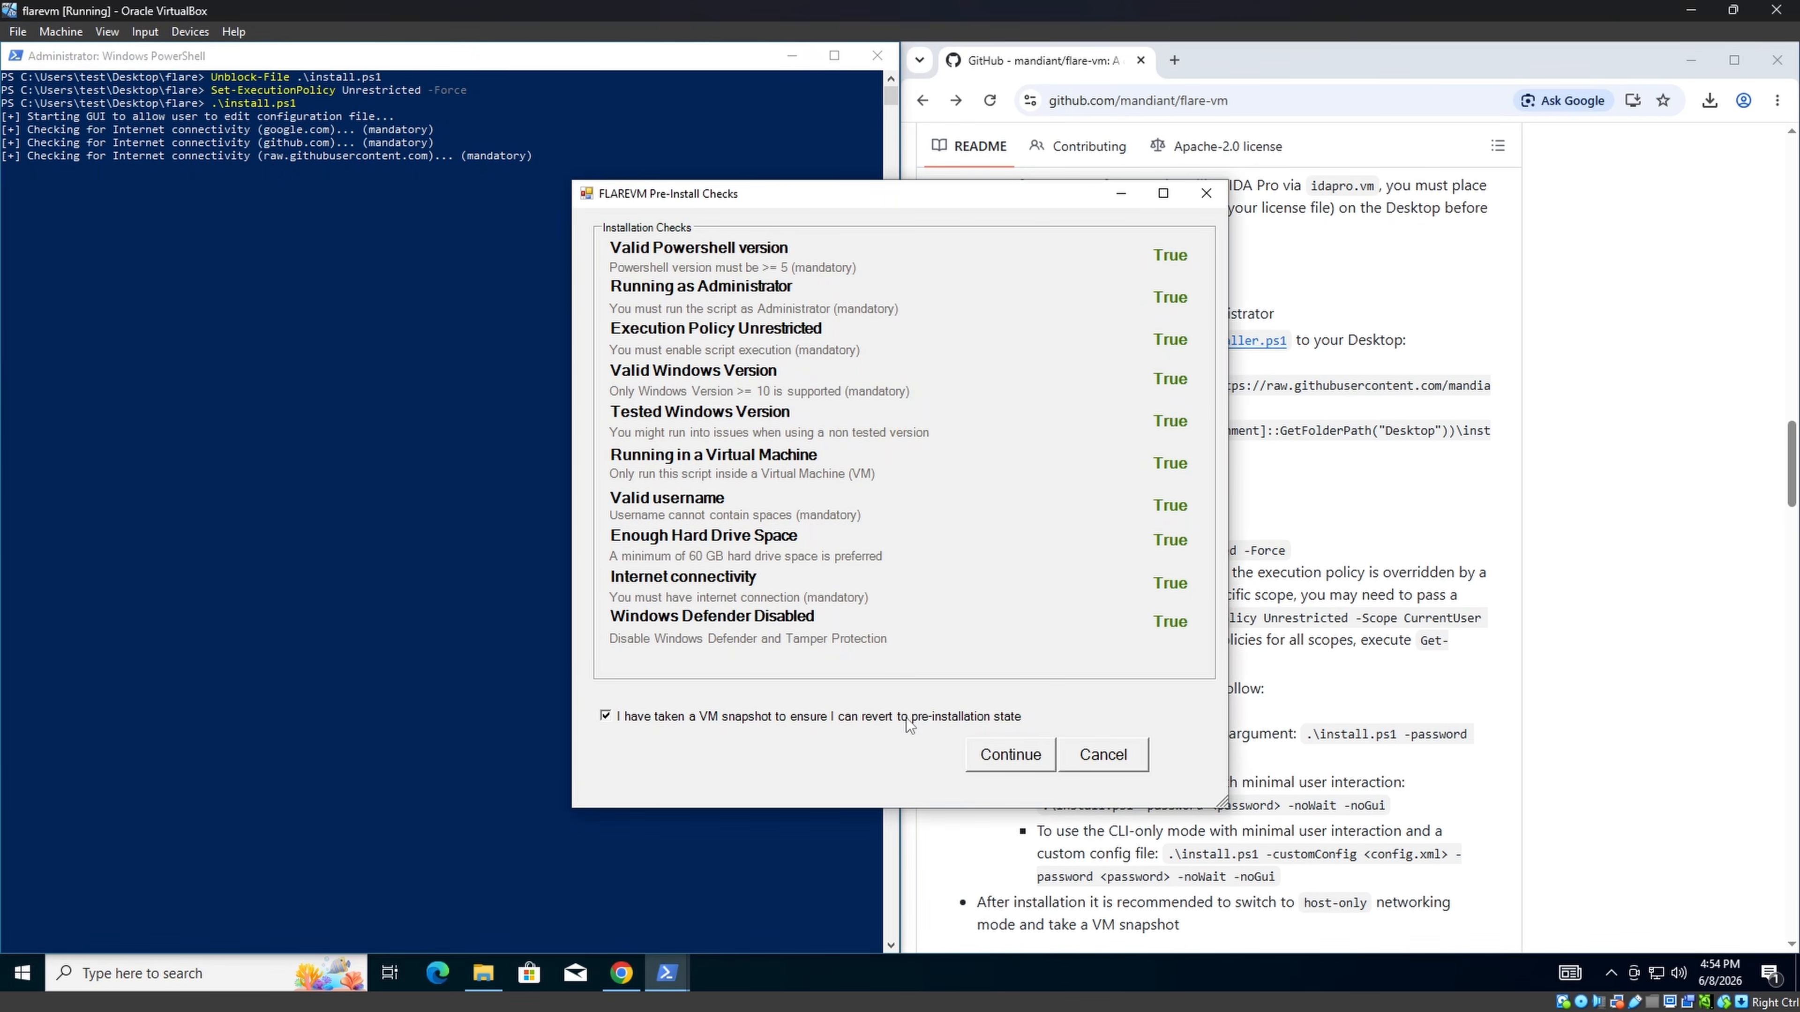
{"action": "left_click", "coordinate": [996, 763]}
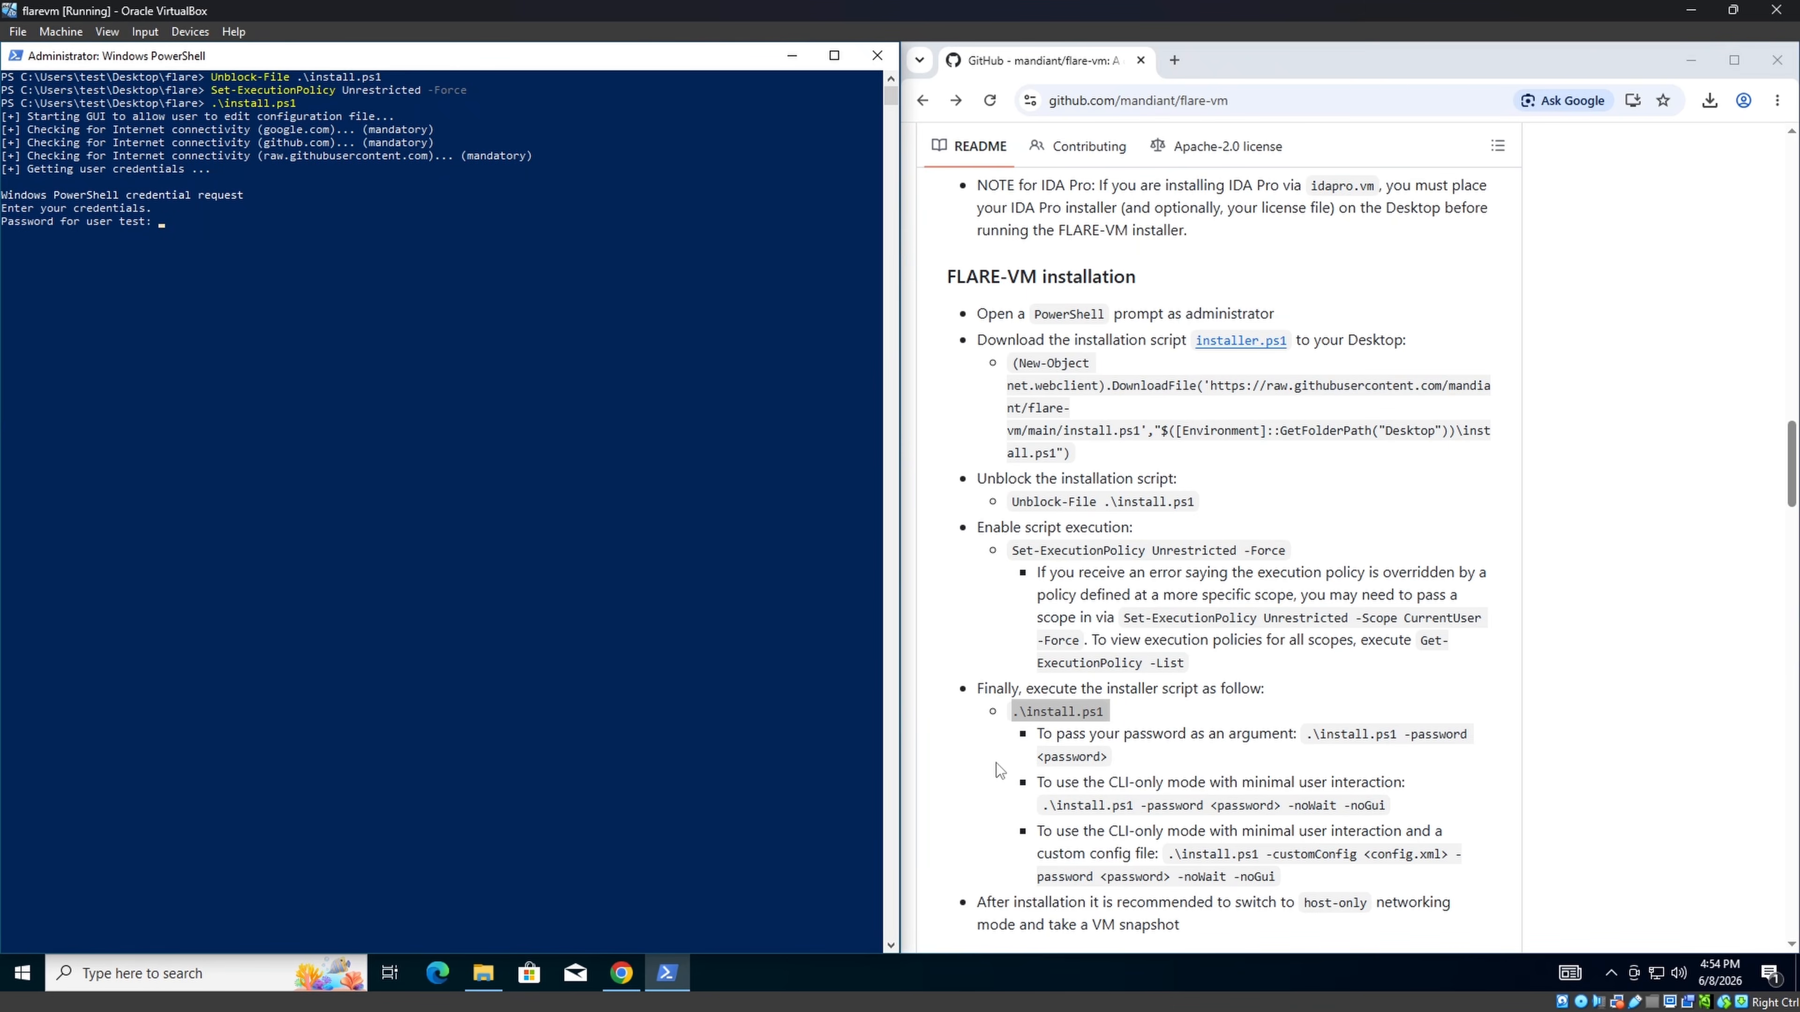
{"action": "left_click", "coordinate": [630, 560]}
{"action": "key", "text": "Escape"}
{"action": "type", "text": "test"}
{"action": "key", "text": "Return"}
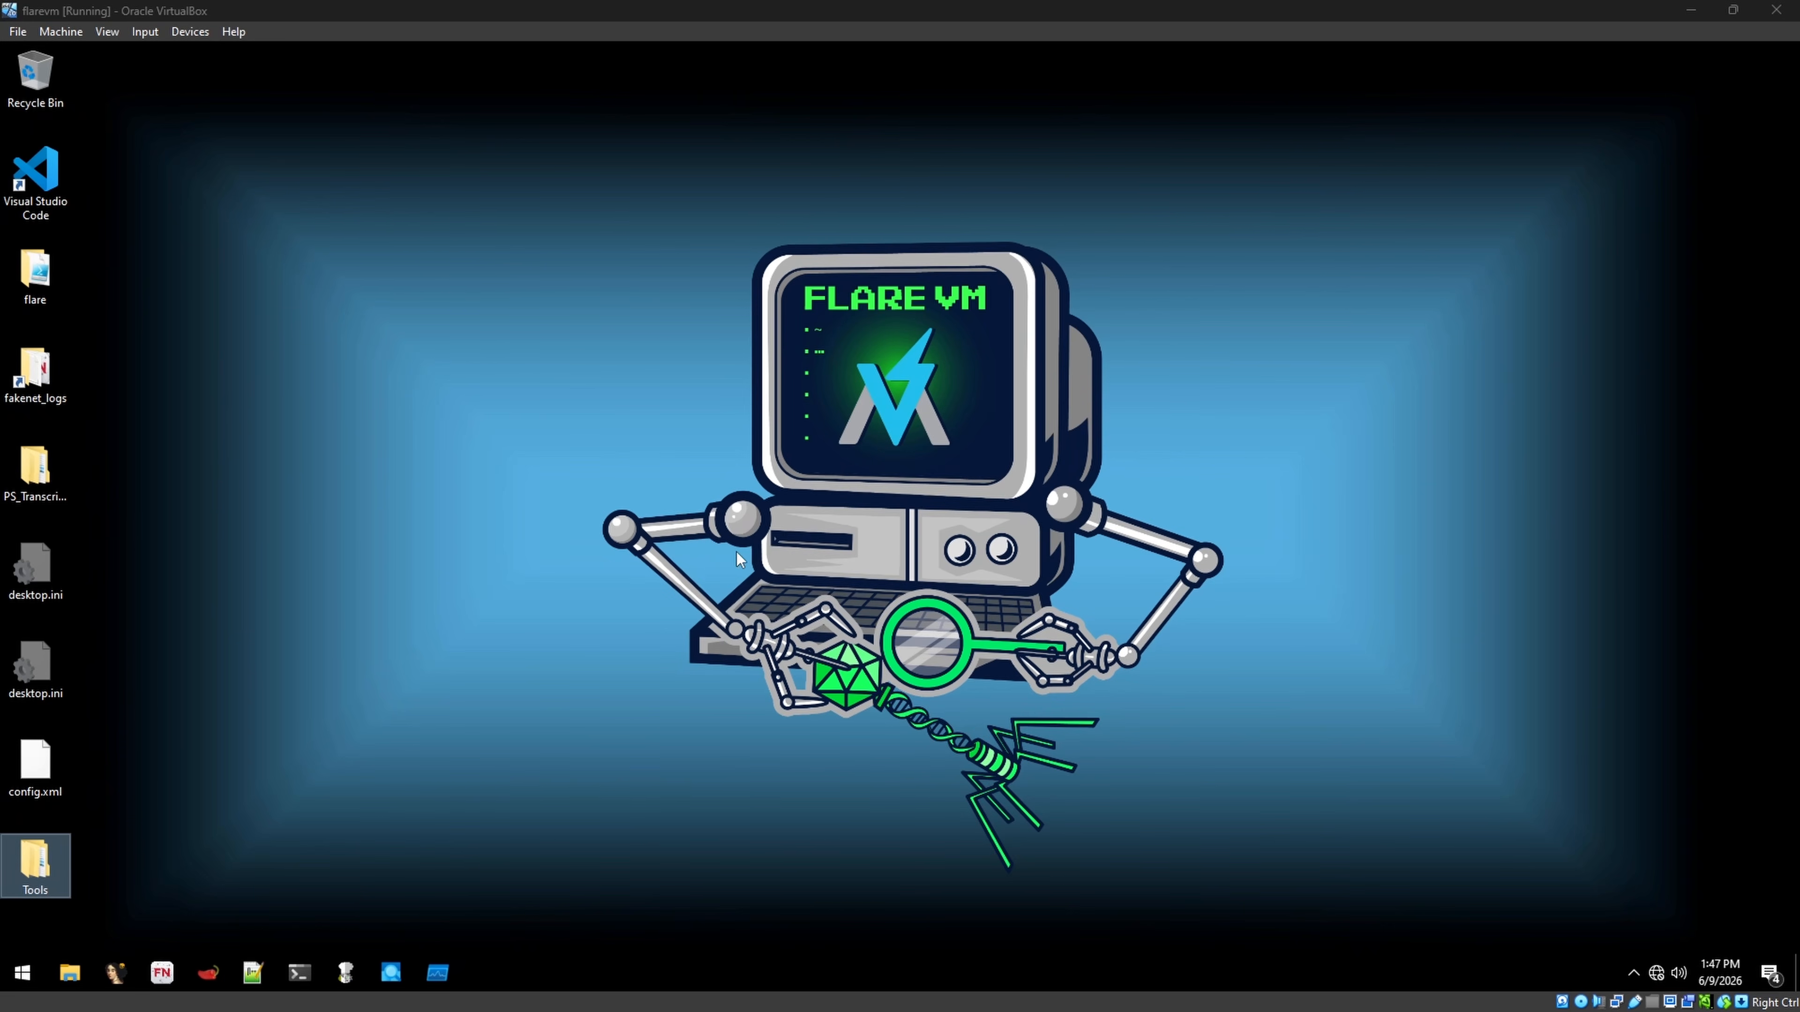
{"action": "double_click", "coordinate": [57, 860]}
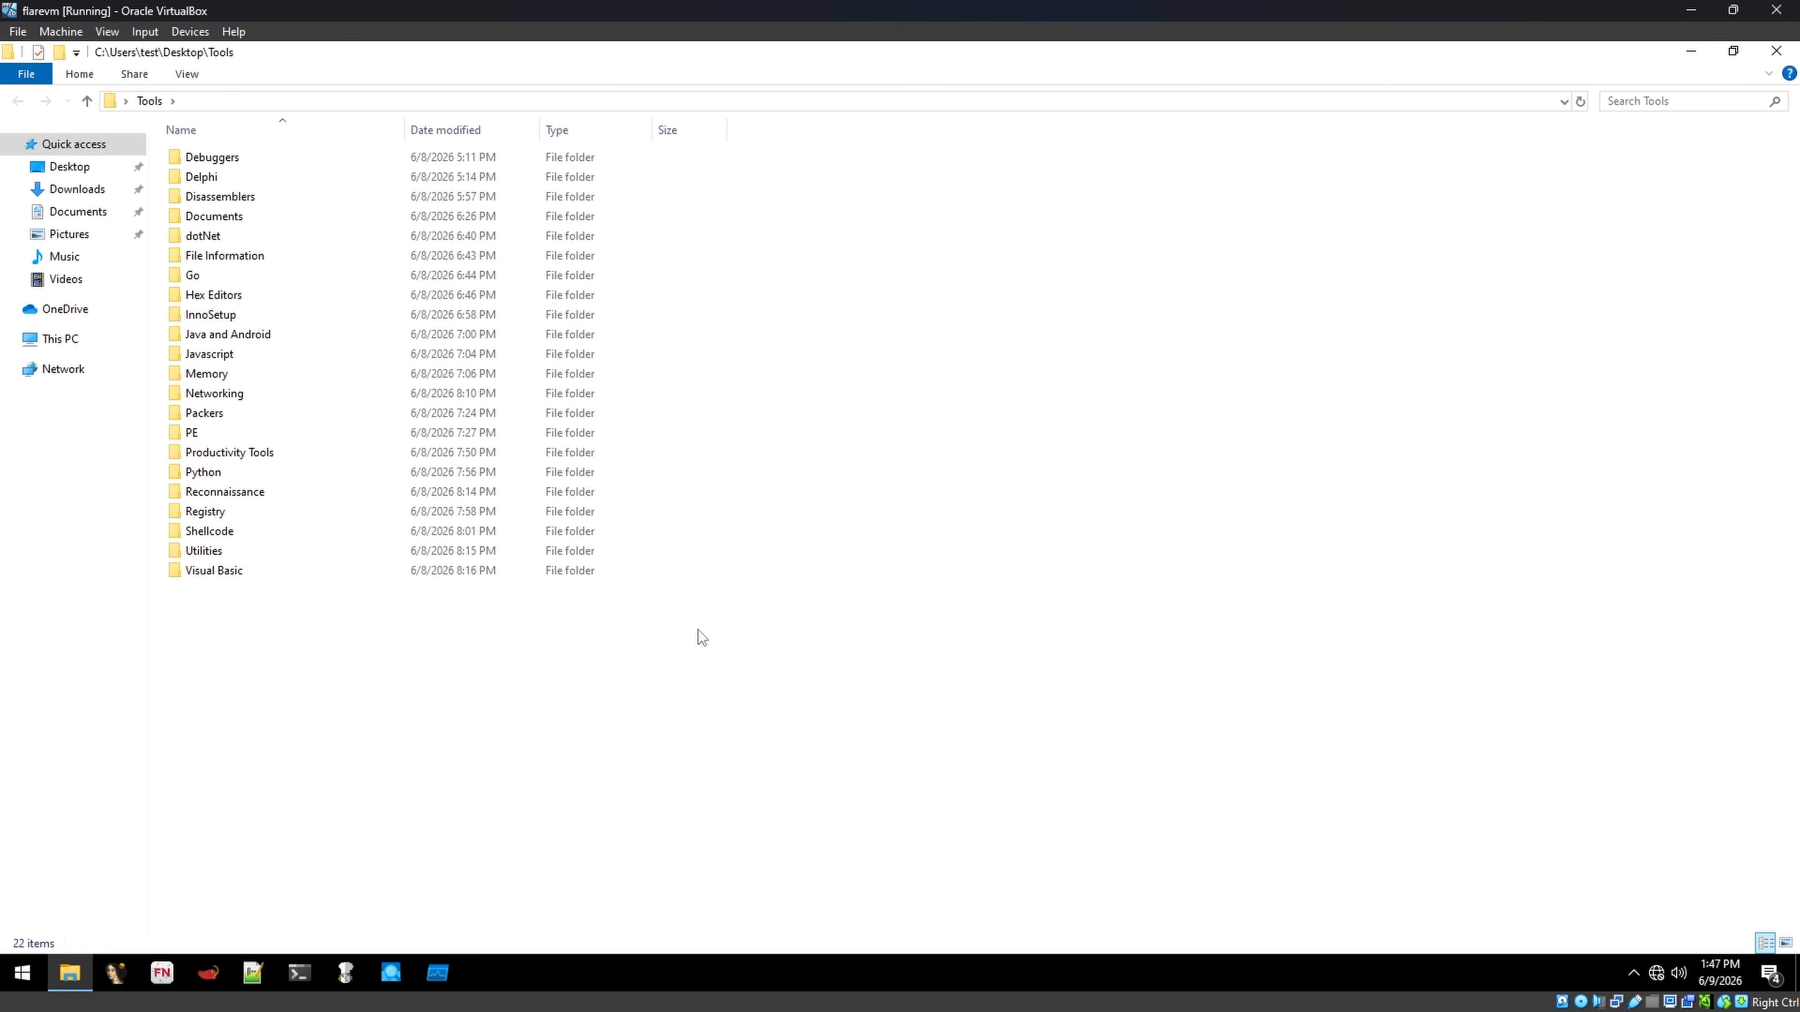
{"action": "left_click", "coordinate": [1733, 50]}
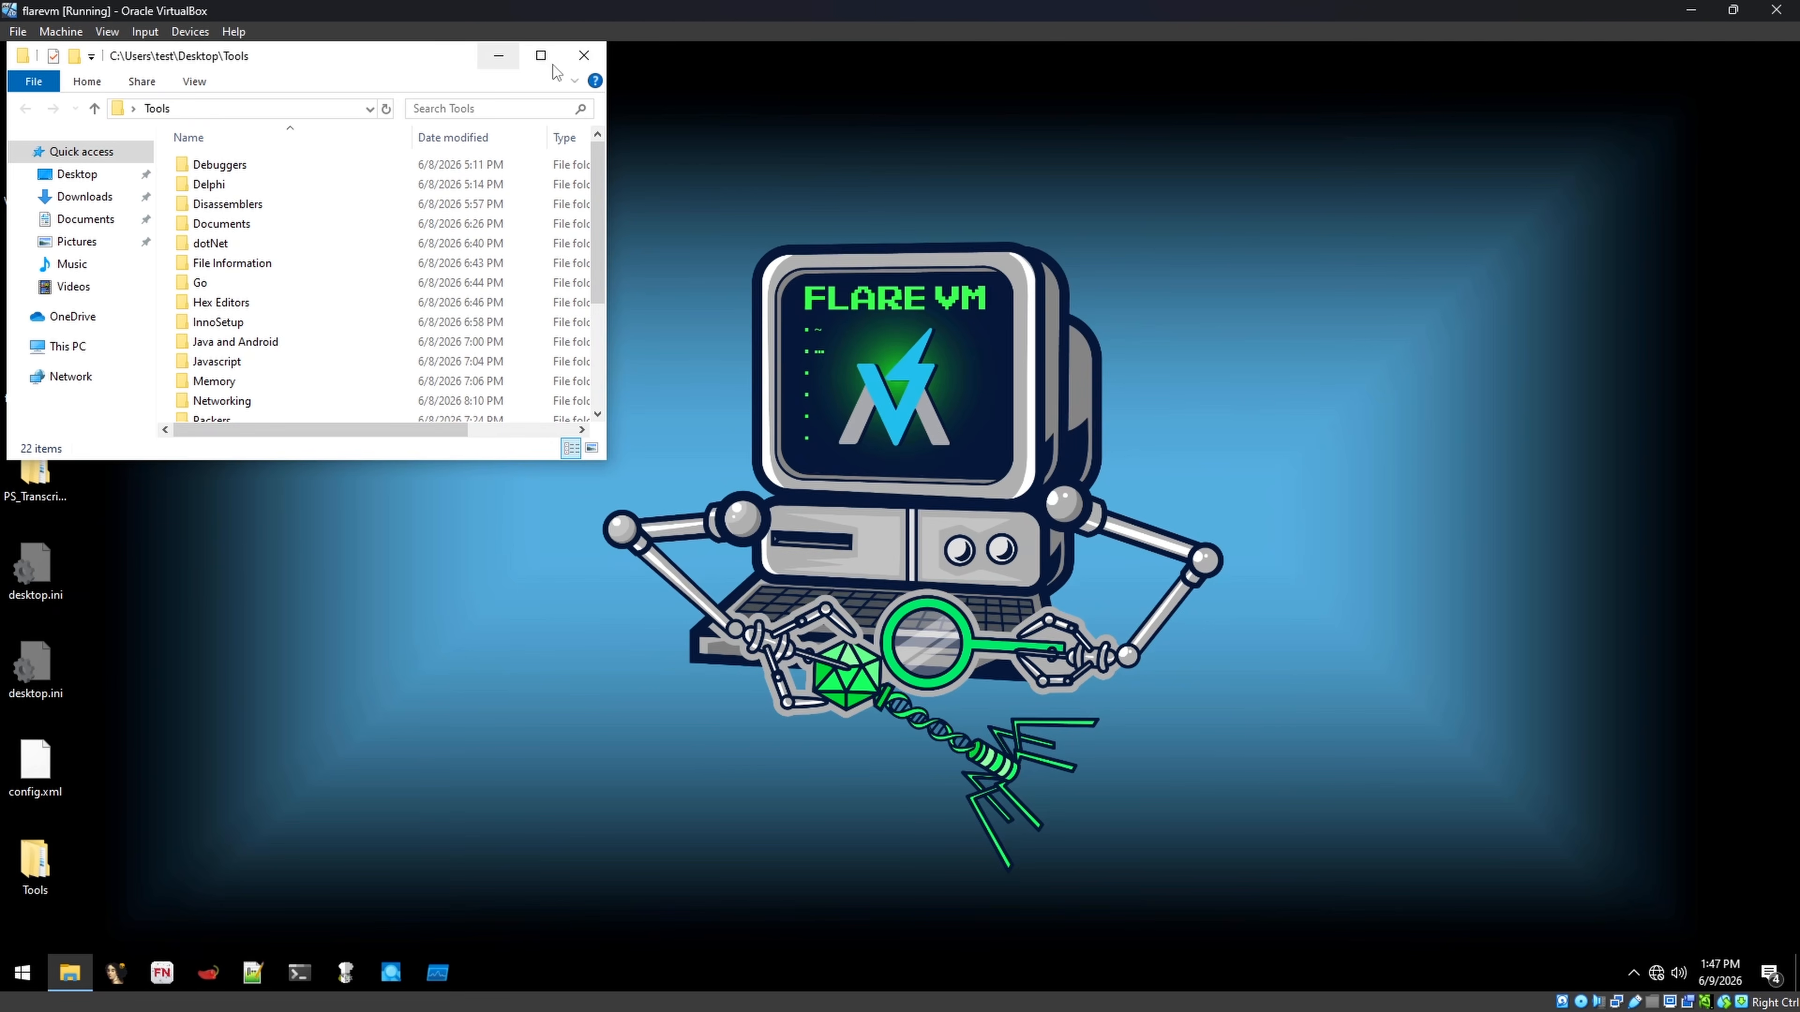
{"action": "left_click", "coordinate": [597, 56]}
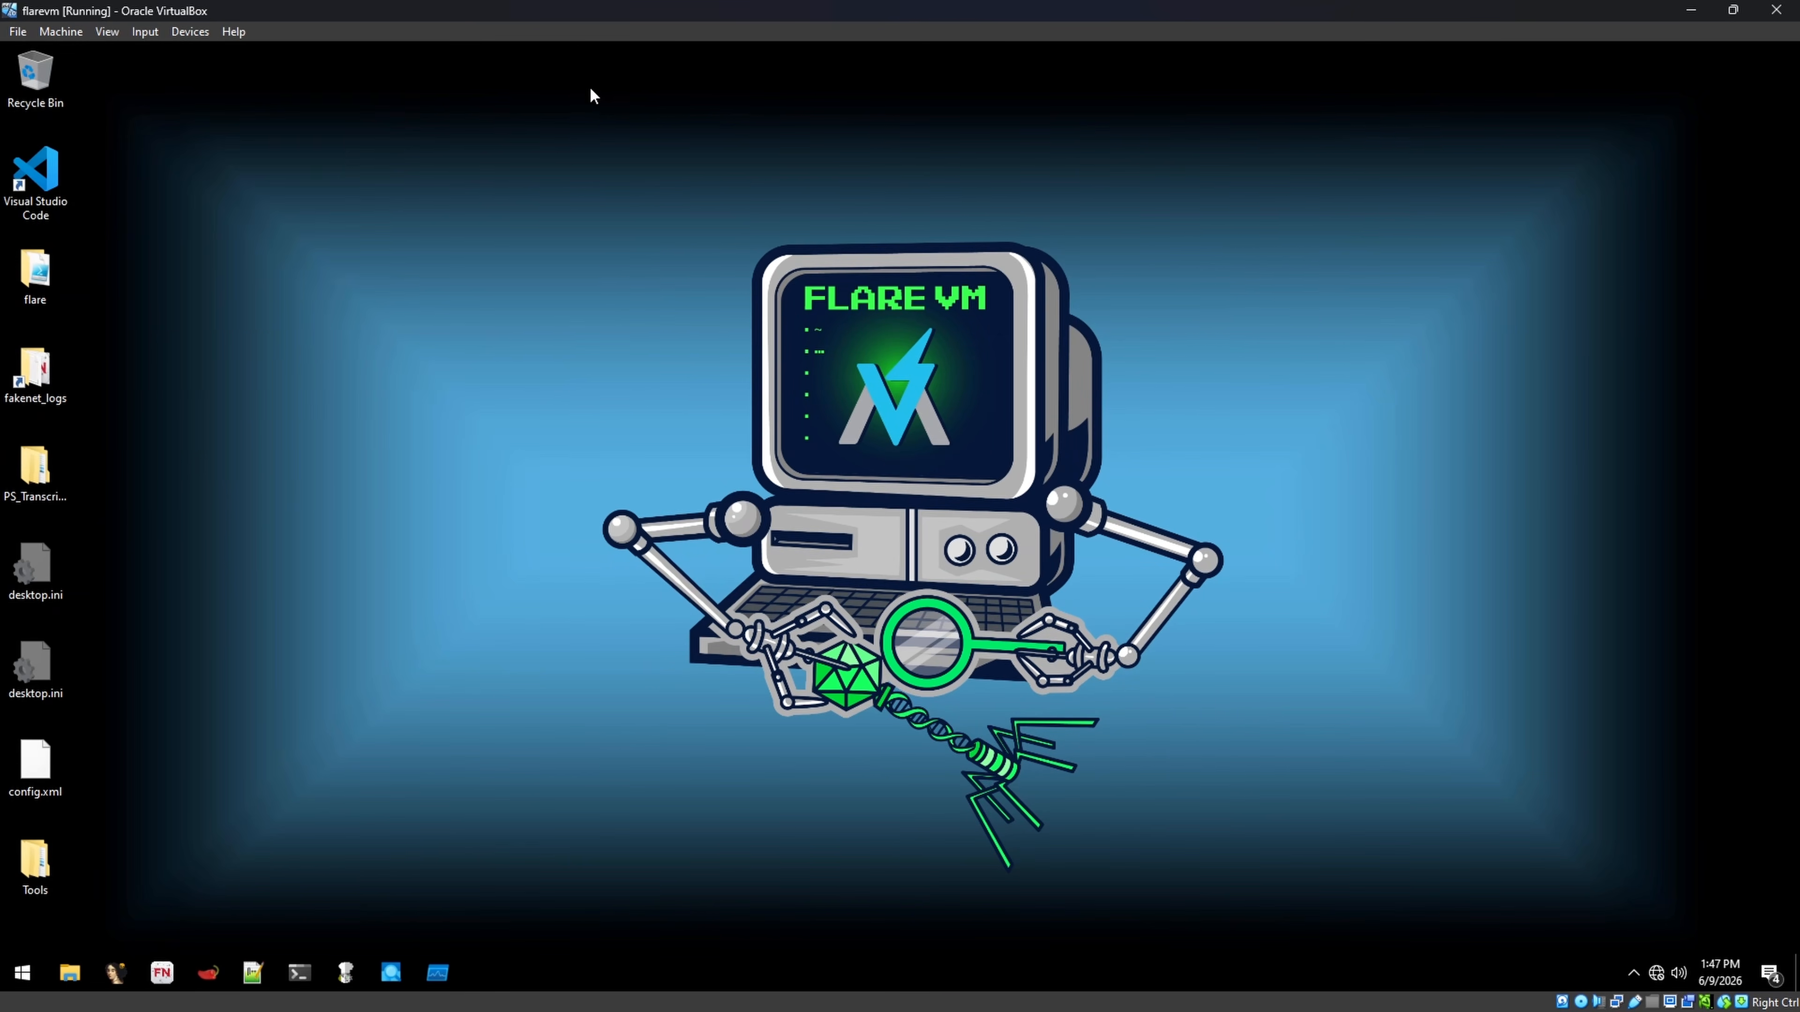